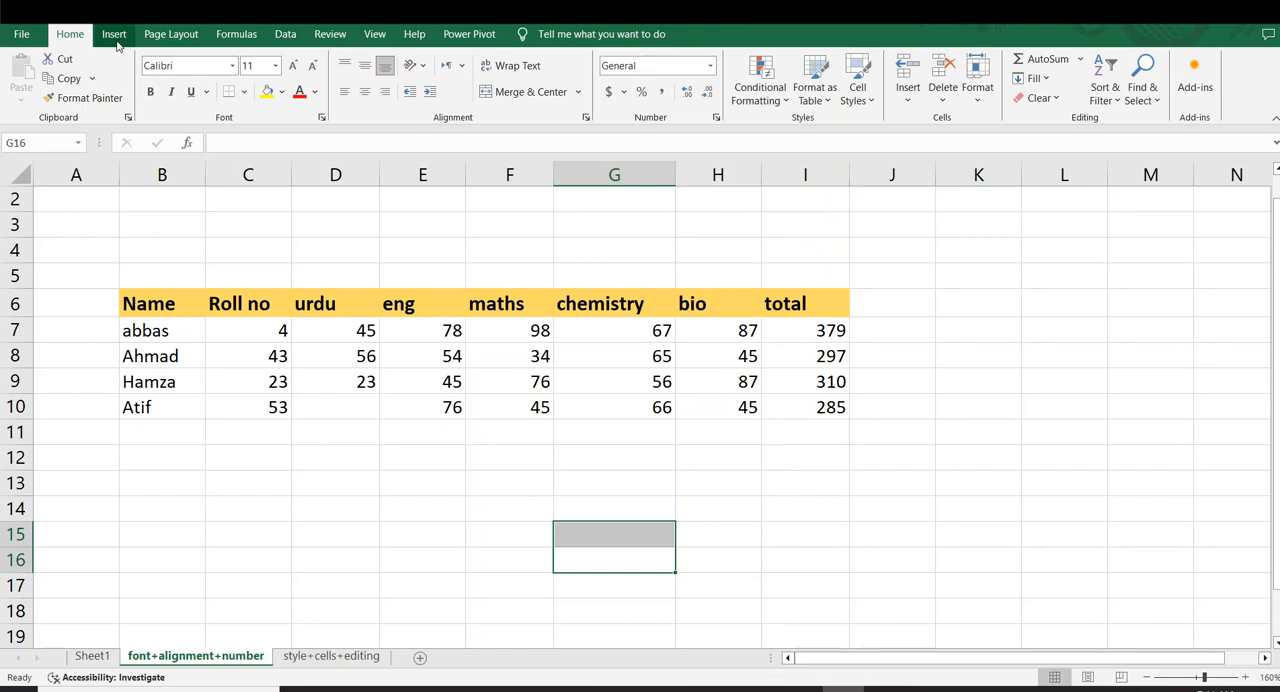
{"action": "left_click", "coordinate": [152, 36]}
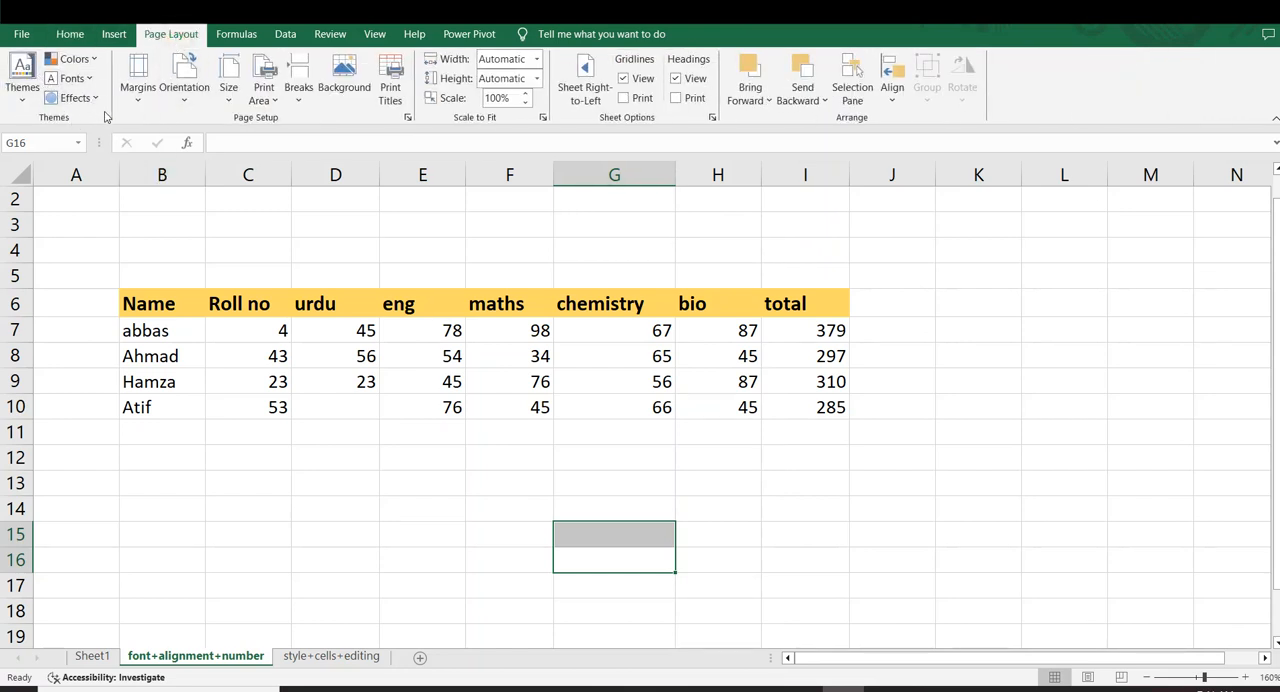
{"action": "left_click", "coordinate": [894, 424]}
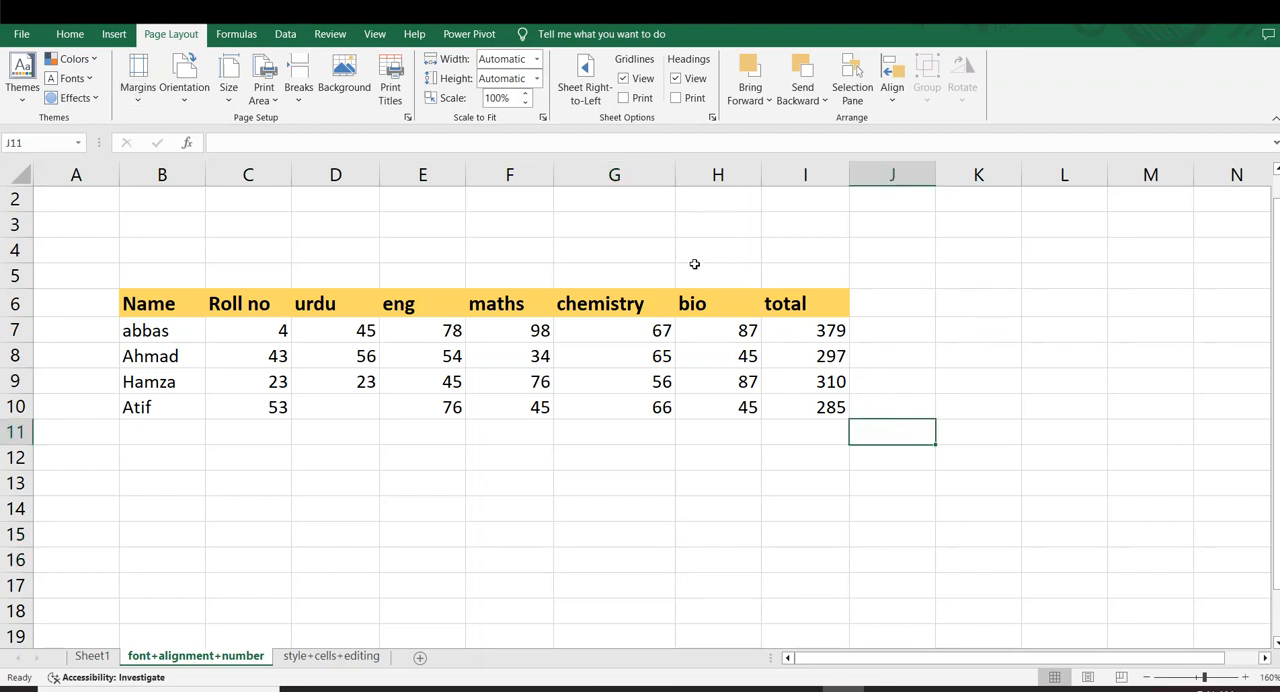
{"action": "left_click_drag", "start_coordinate": [148, 307], "coordinate": [529, 400]}
{"action": "left_click", "coordinate": [797, 519]}
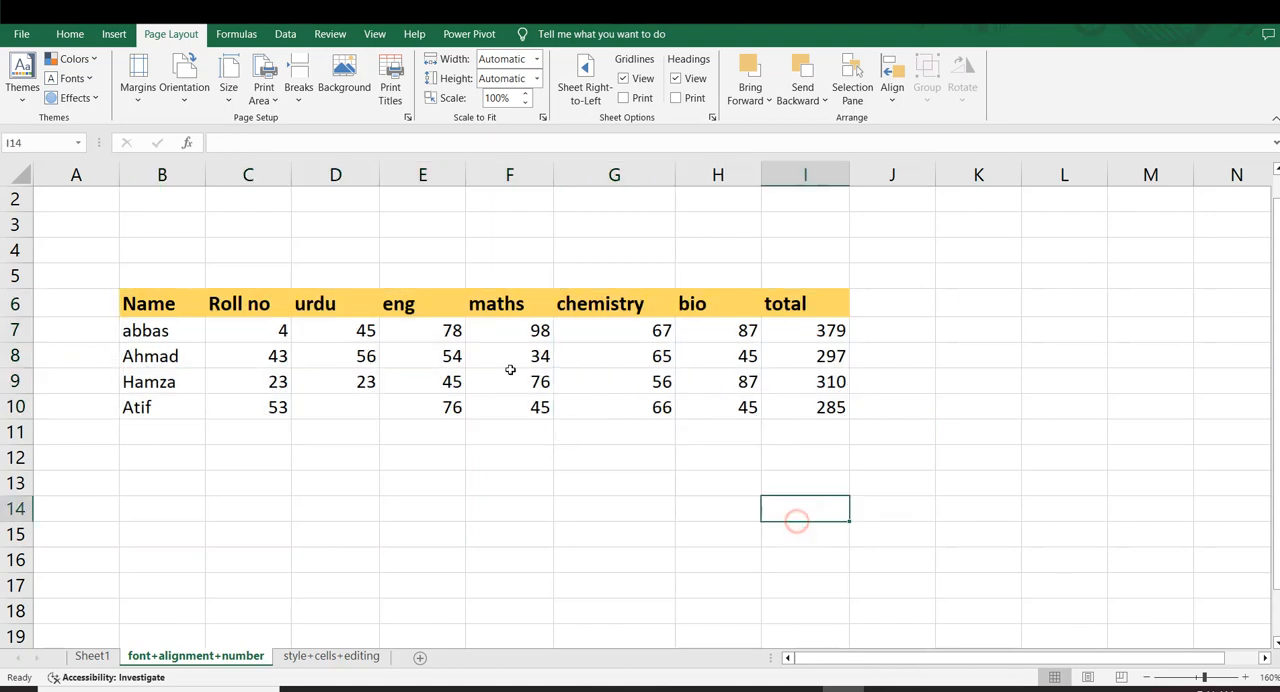
{"action": "left_click", "coordinate": [140, 303]}
{"action": "left_click", "coordinate": [250, 305]}
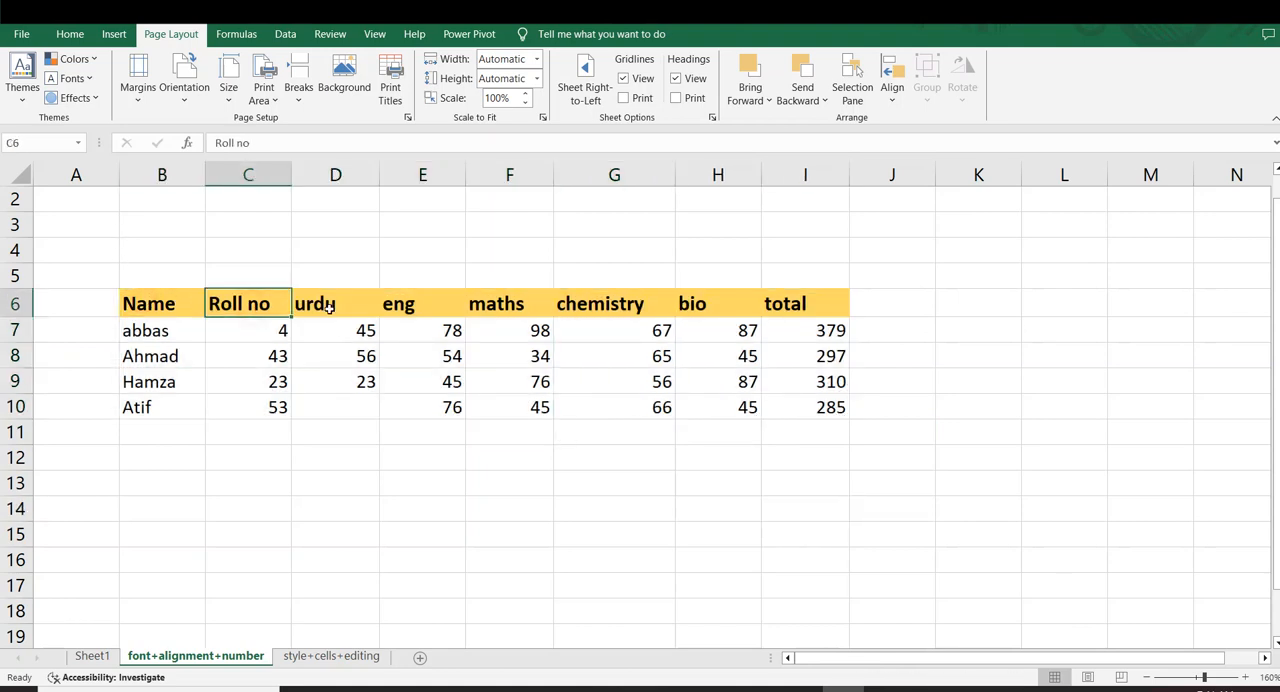
{"action": "left_click_drag", "start_coordinate": [330, 308], "coordinate": [664, 294]}
{"action": "left_click", "coordinate": [856, 308]}
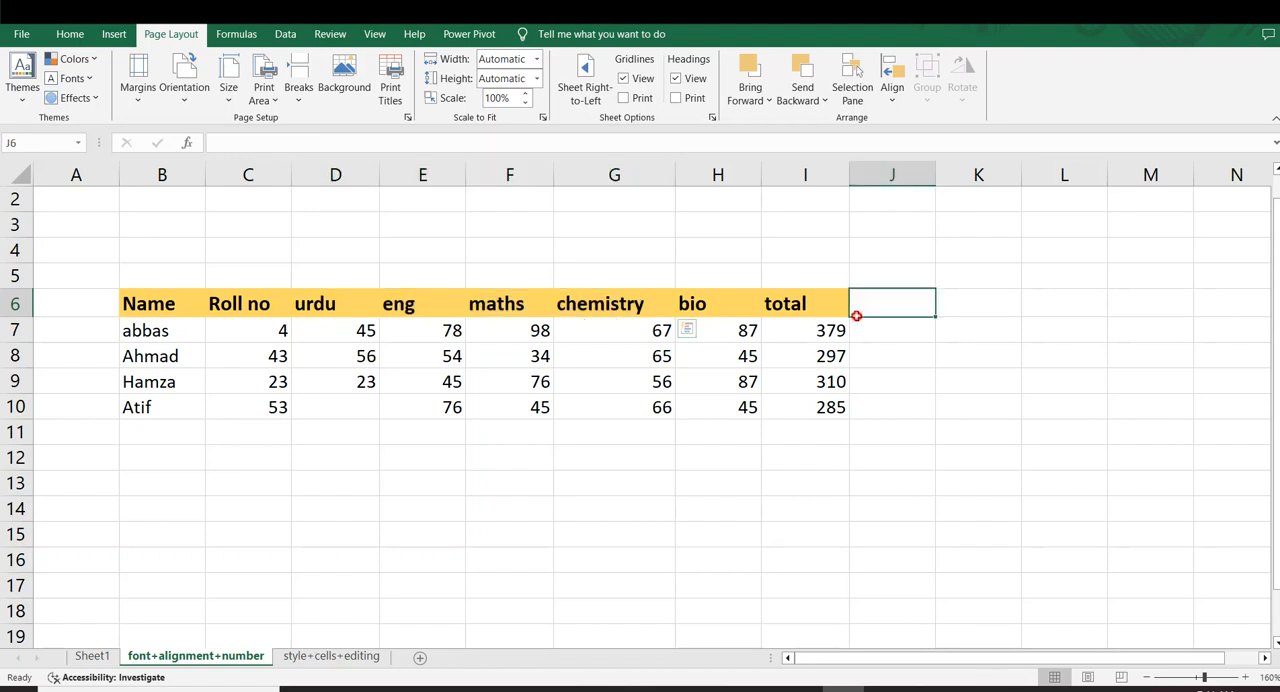
Enter 56 as the missing urdu mark in cell D10 of the last student's row
{"action": "left_click", "coordinate": [350, 400]}
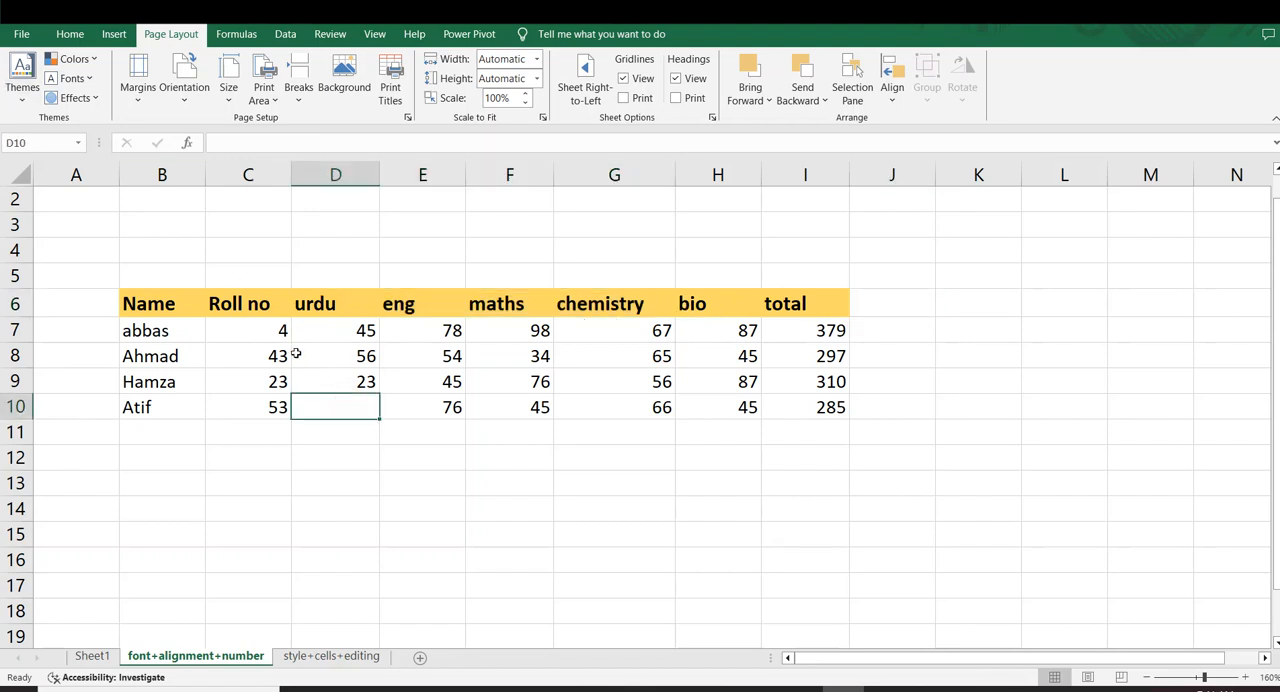
{"action": "type", "text": "56"}
{"action": "left_click", "coordinate": [590, 625]}
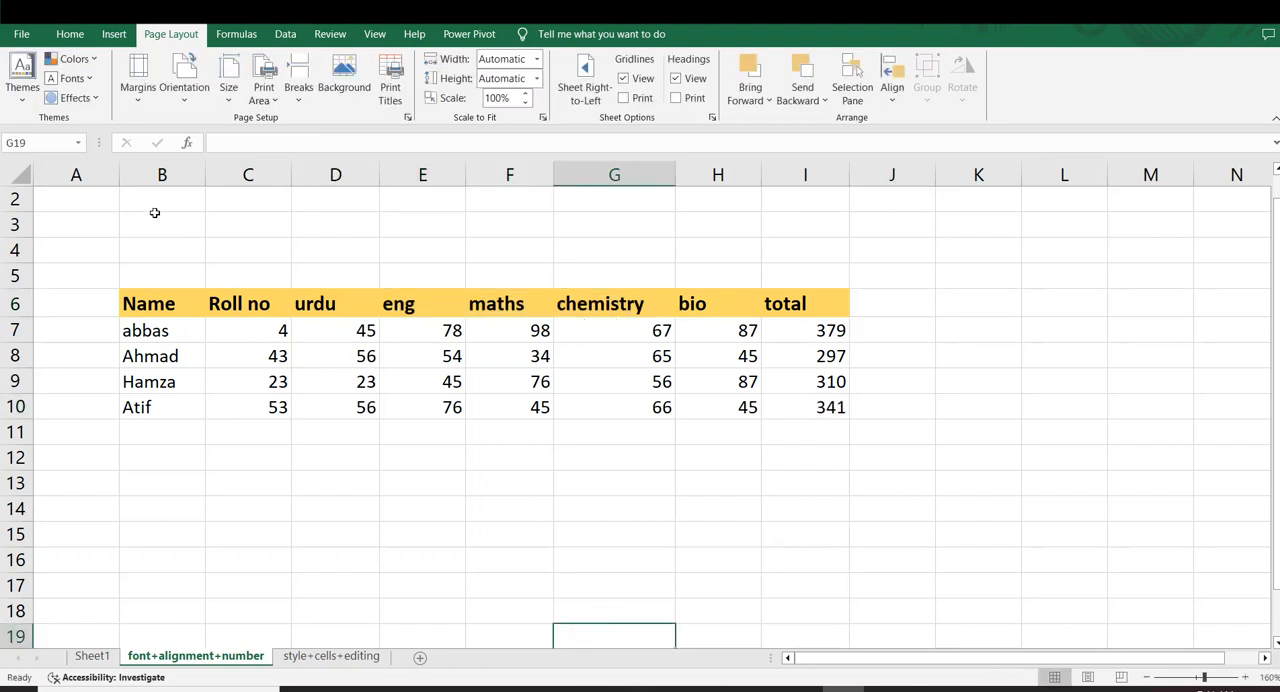
Apply all borders to the whole marks table, B6:I10
{"action": "left_click_drag", "start_coordinate": [137, 304], "coordinate": [745, 400]}
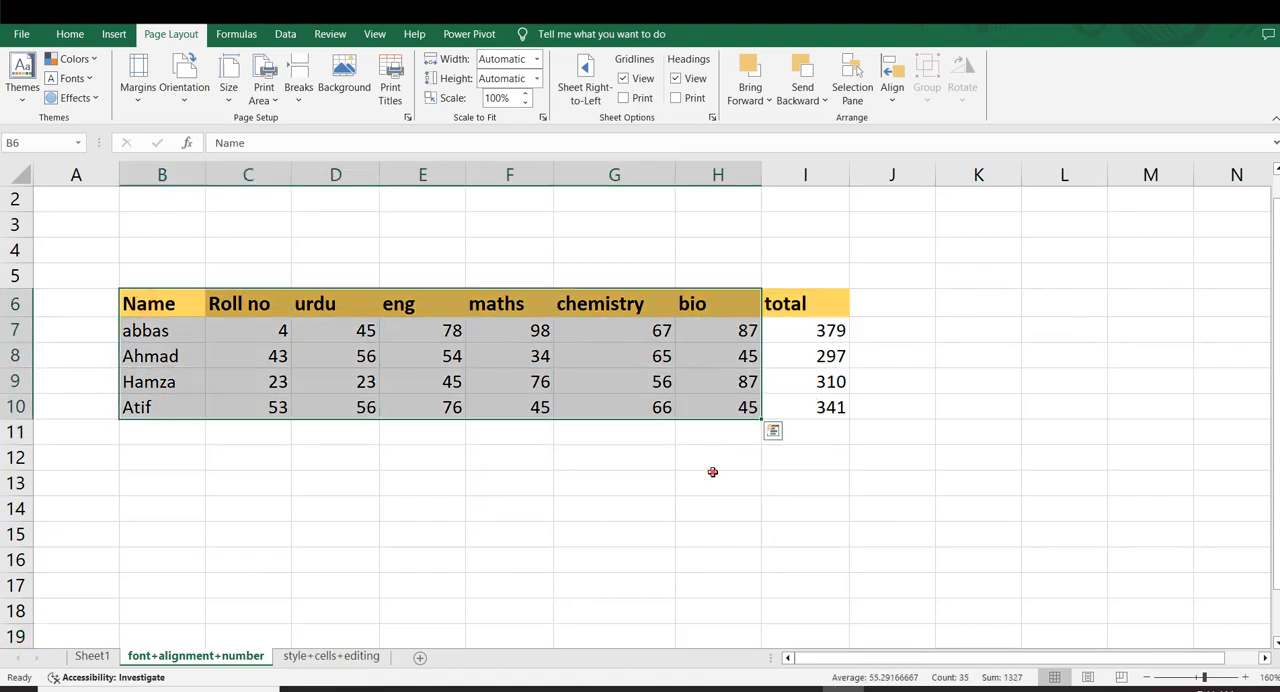
{"action": "left_click", "coordinate": [712, 472]}
{"action": "left_click_drag", "start_coordinate": [147, 311], "coordinate": [822, 404]}
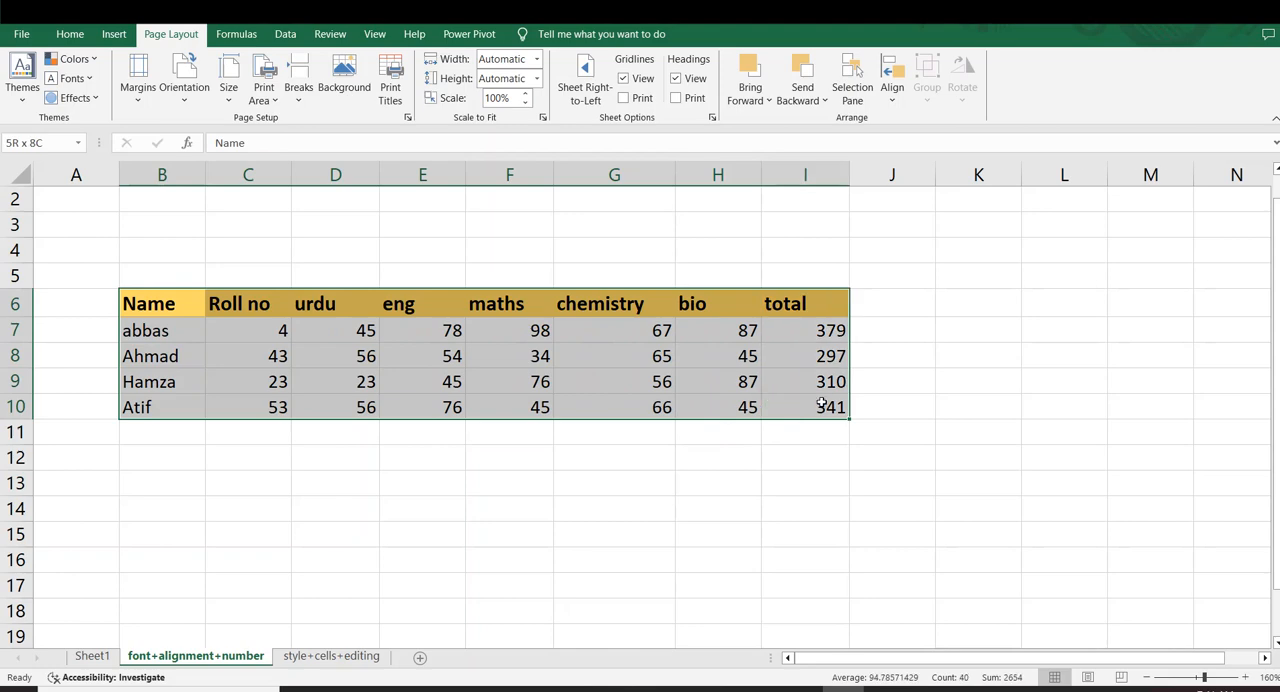
{"action": "left_click", "coordinate": [112, 35]}
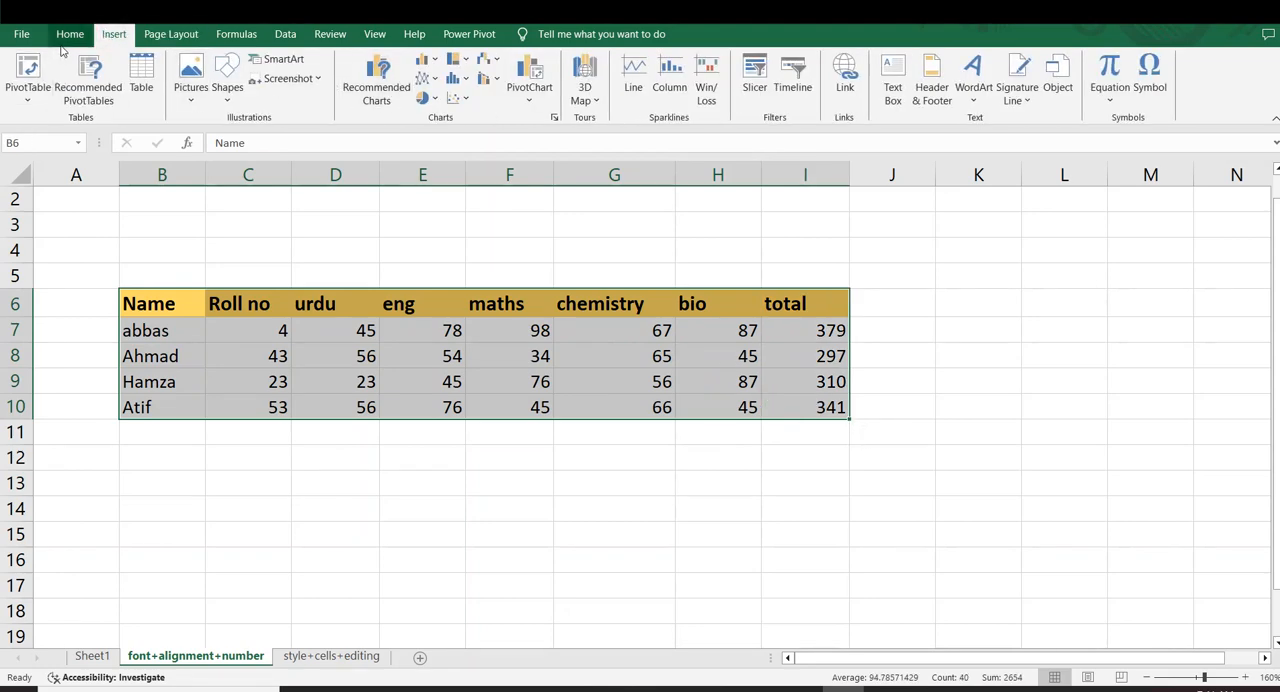
{"action": "left_click", "coordinate": [68, 36]}
{"action": "left_click", "coordinate": [243, 93]}
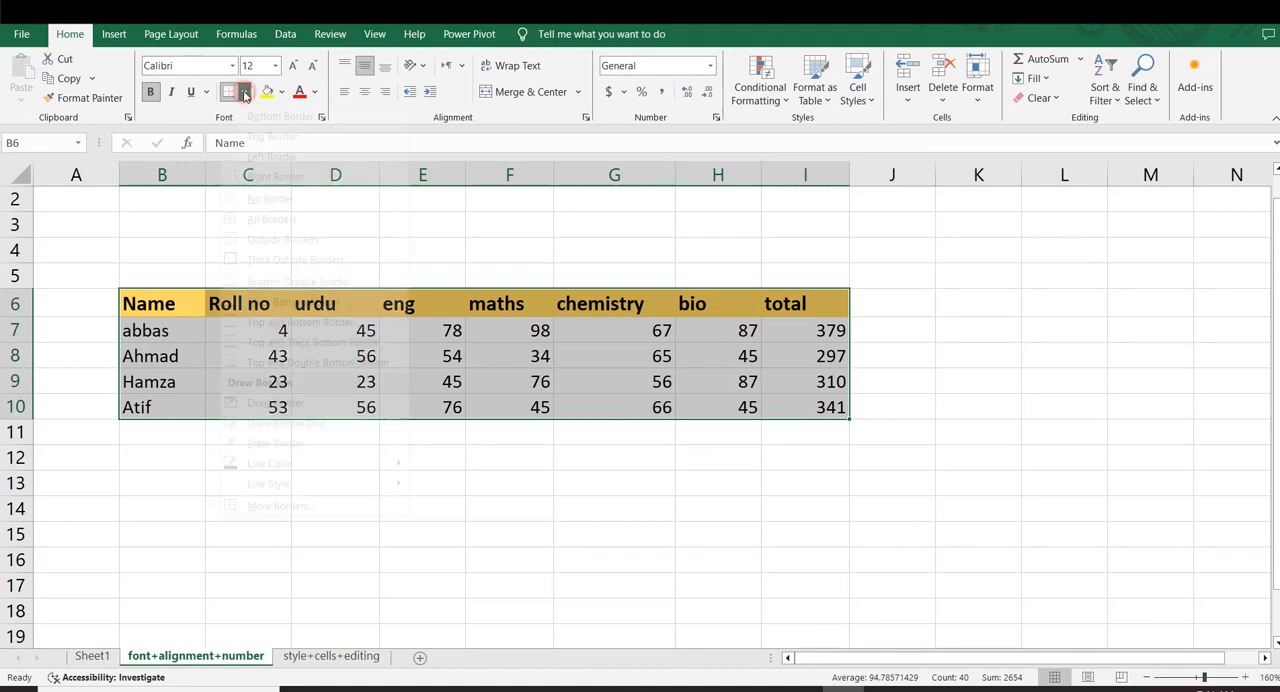
{"action": "left_click", "coordinate": [283, 240]}
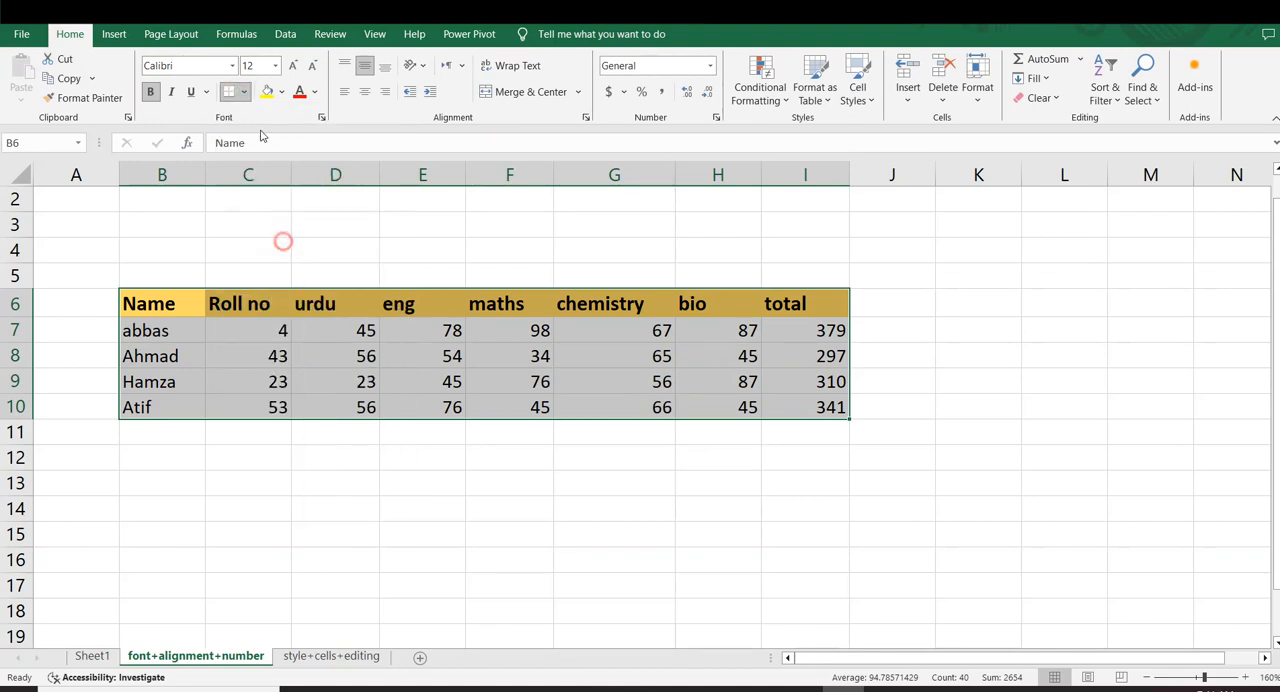
Center the contents of the marks table B6:I10 horizontally
{"action": "left_click", "coordinate": [363, 92]}
{"action": "left_click", "coordinate": [364, 91]}
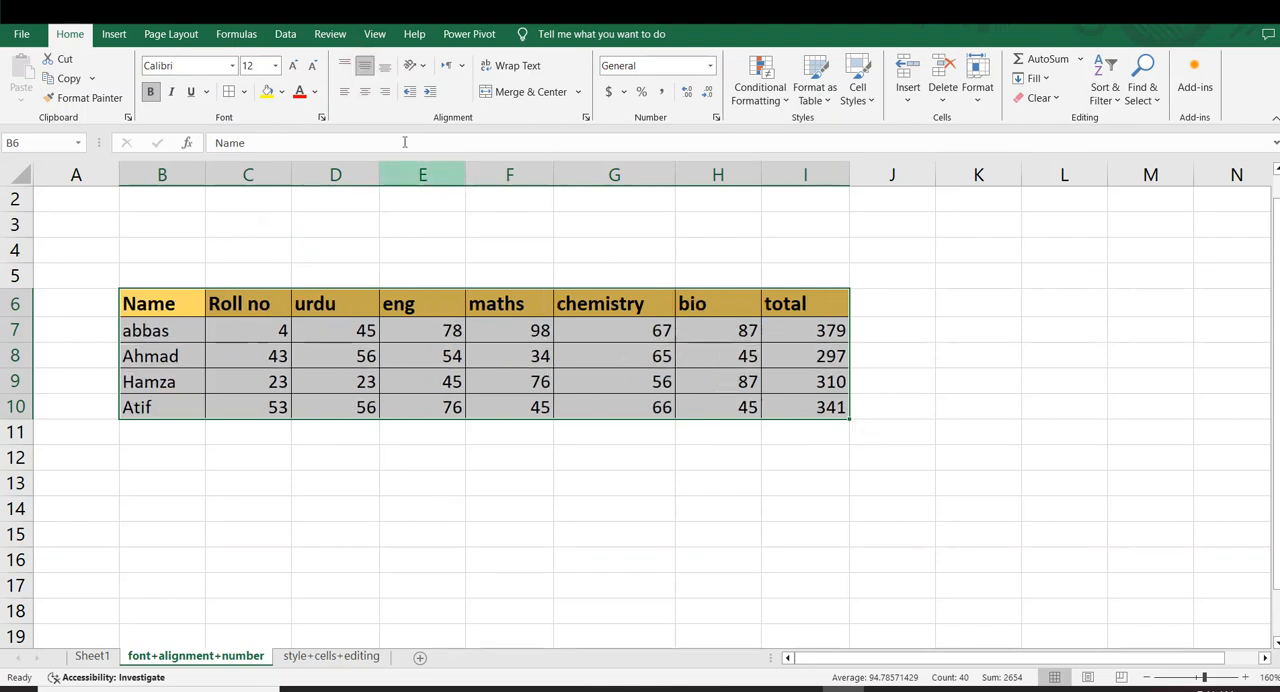
{"action": "left_click", "coordinate": [365, 92]}
{"action": "left_click", "coordinate": [915, 313]}
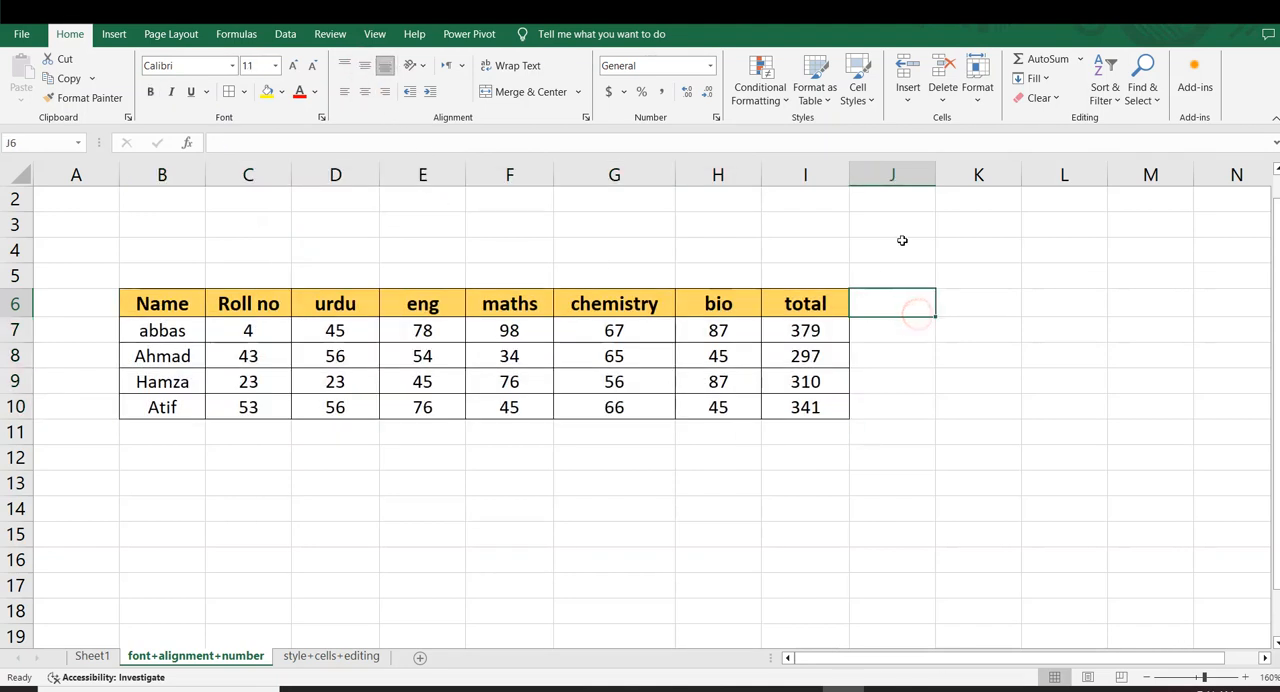
{"action": "left_click_drag", "start_coordinate": [184, 304], "coordinate": [202, 326]}
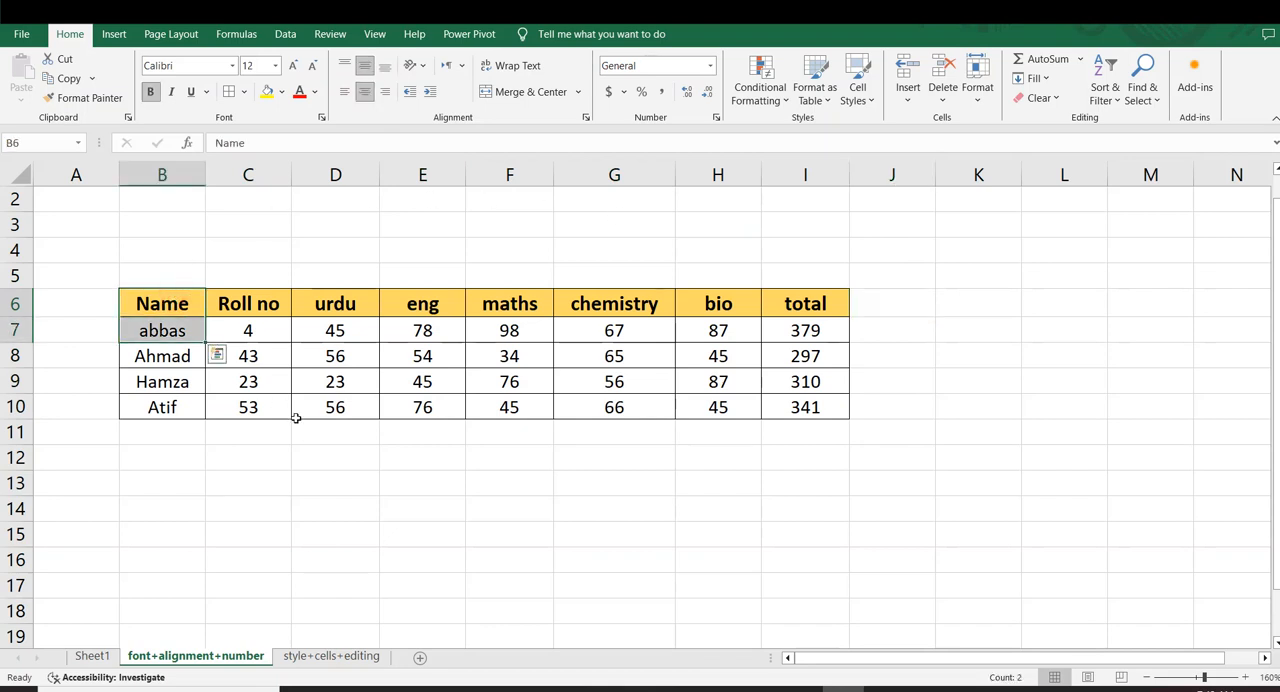
{"action": "left_click", "coordinate": [297, 424]}
{"action": "left_click_drag", "start_coordinate": [216, 281], "coordinate": [229, 392]}
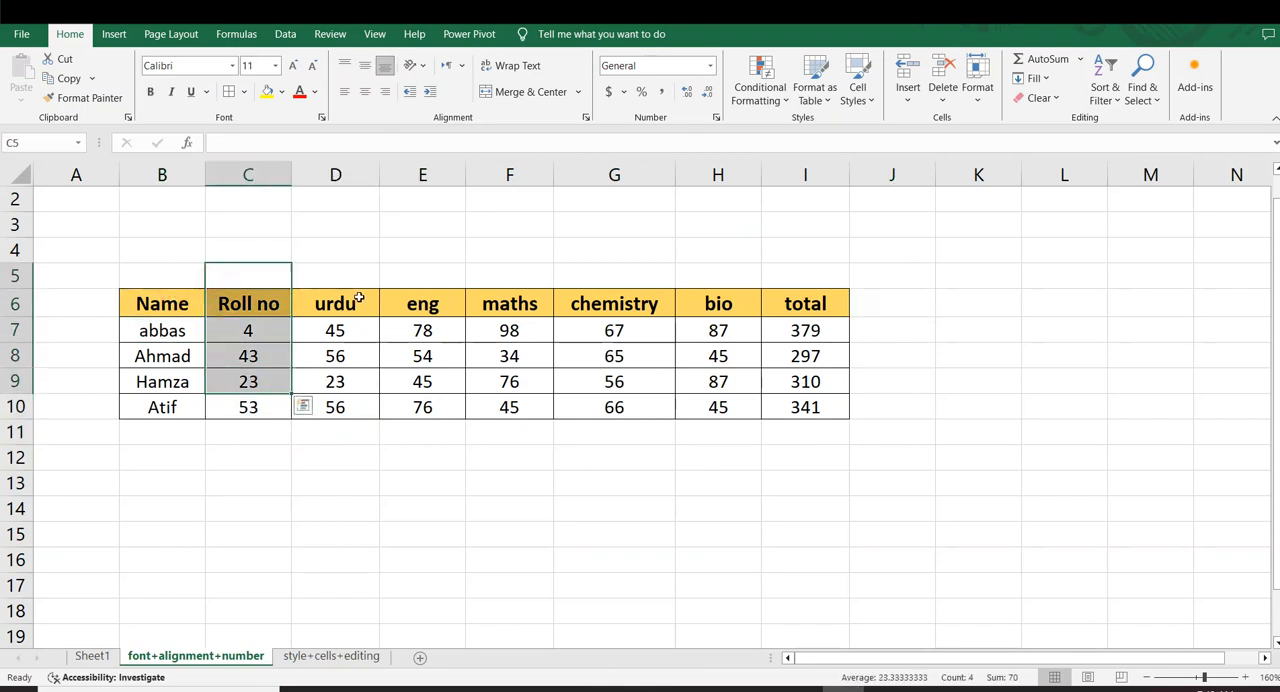
{"action": "left_click_drag", "start_coordinate": [358, 298], "coordinate": [345, 365]}
{"action": "left_click", "coordinate": [573, 330]}
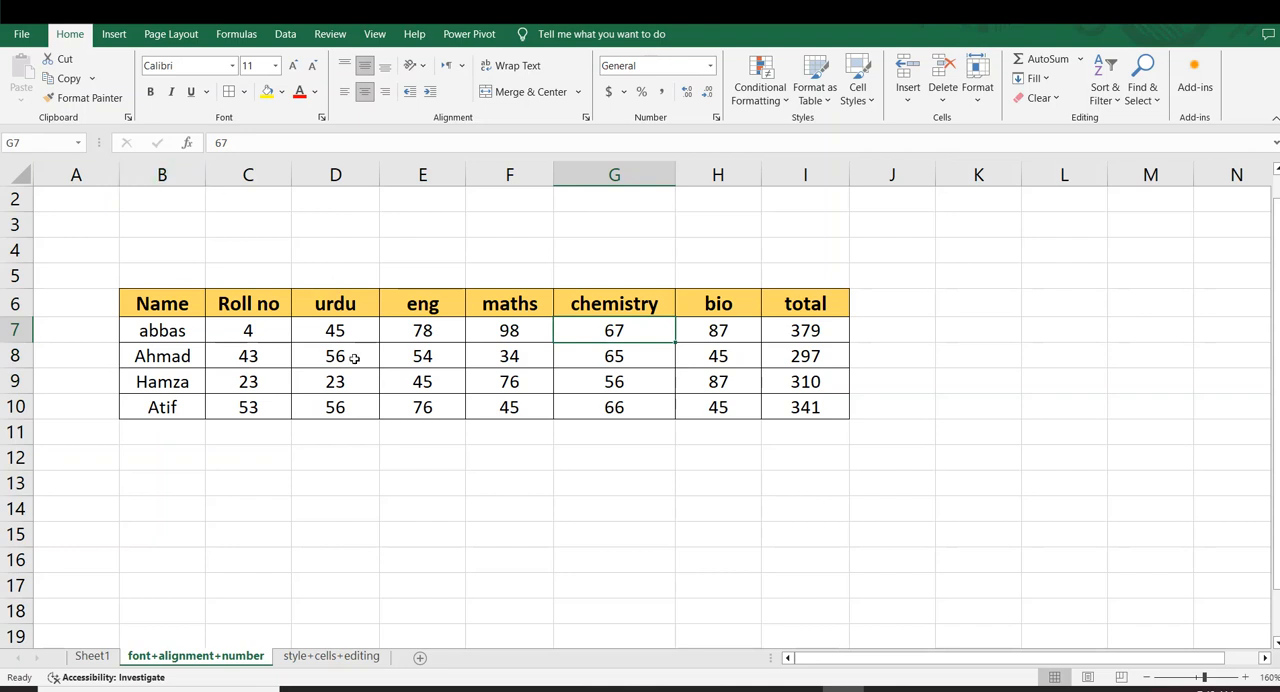
{"action": "left_click", "coordinate": [892, 480]}
{"action": "left_click_drag", "start_coordinate": [152, 306], "coordinate": [803, 410]}
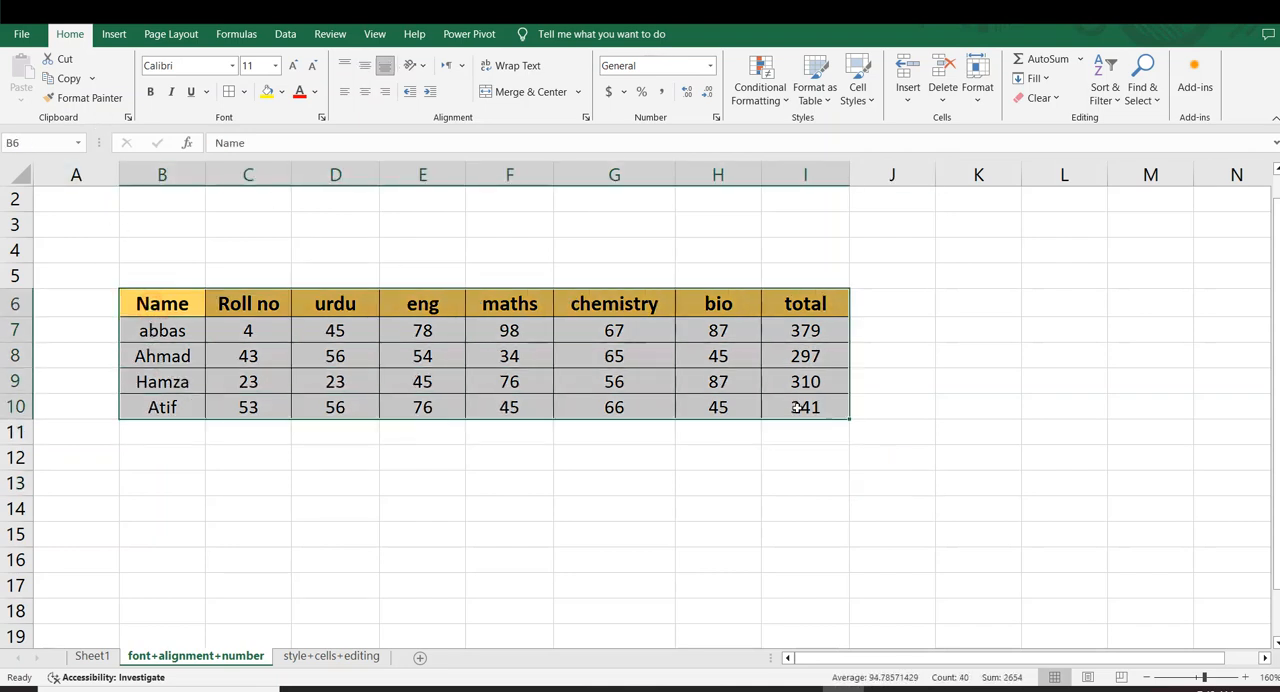
{"action": "left_click", "coordinate": [1036, 398]}
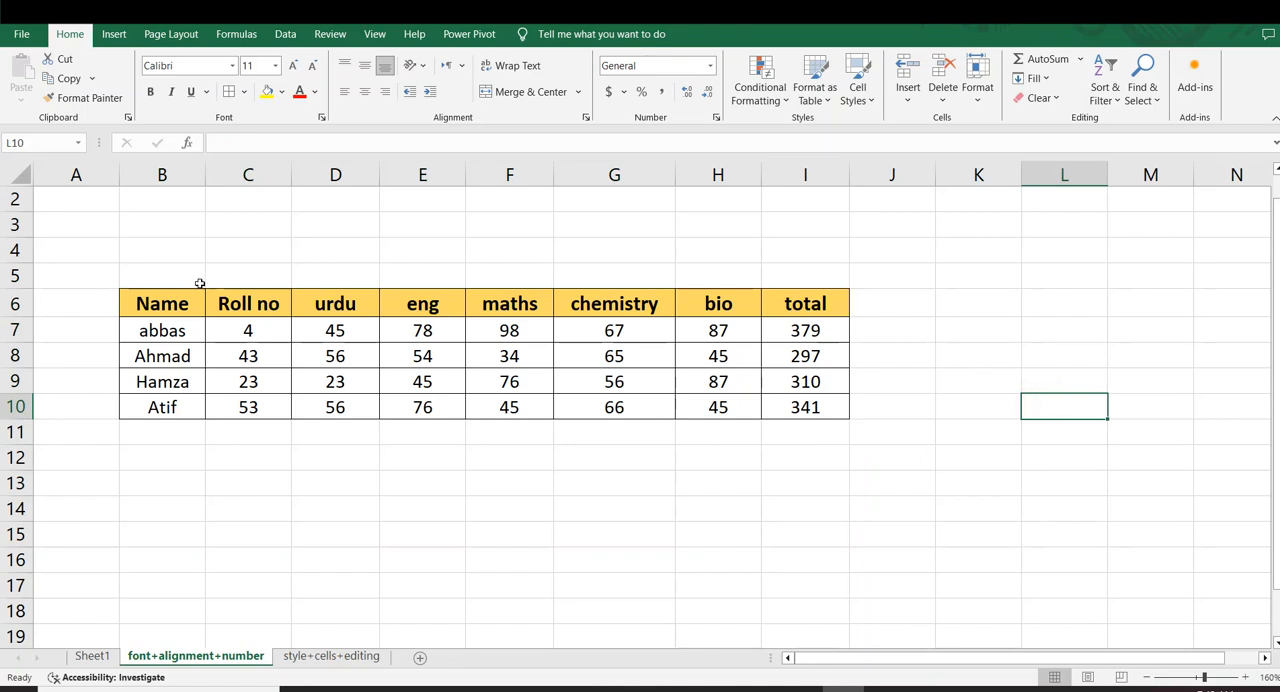
Preview the workbook themes with the marks table B6:I10 selected, and apply the Facet theme
{"action": "left_click_drag", "start_coordinate": [160, 306], "coordinate": [818, 406]}
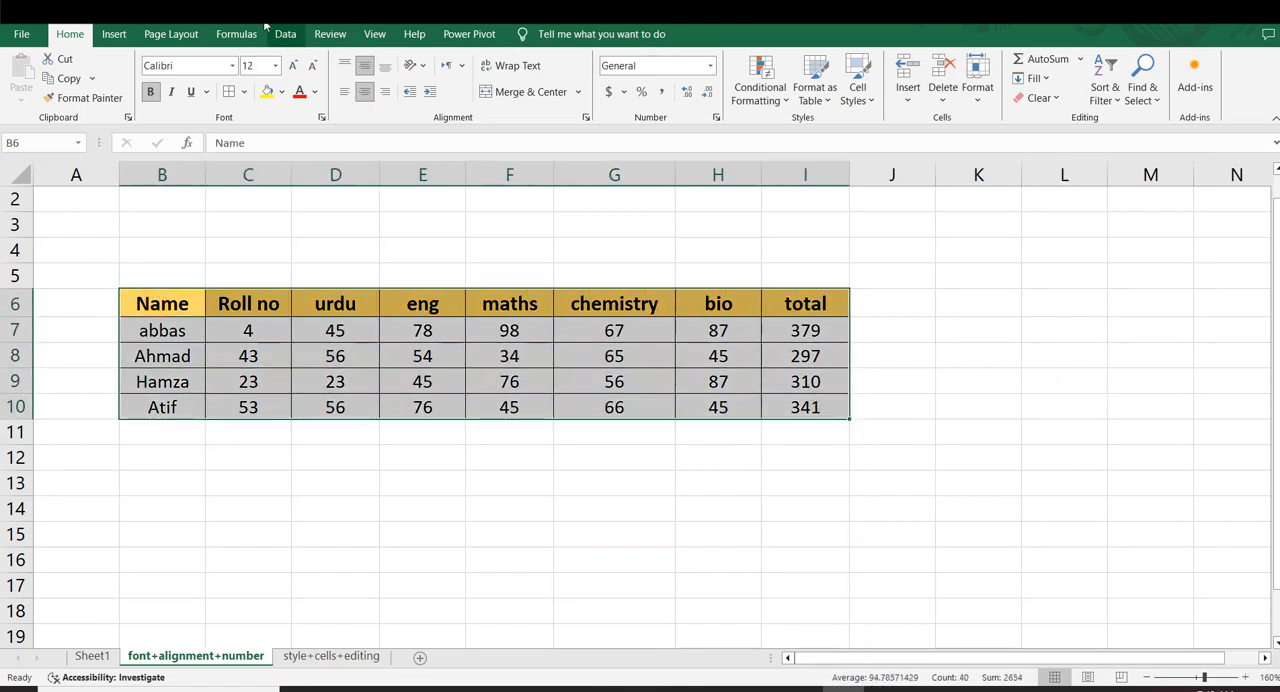
{"action": "left_click", "coordinate": [166, 41]}
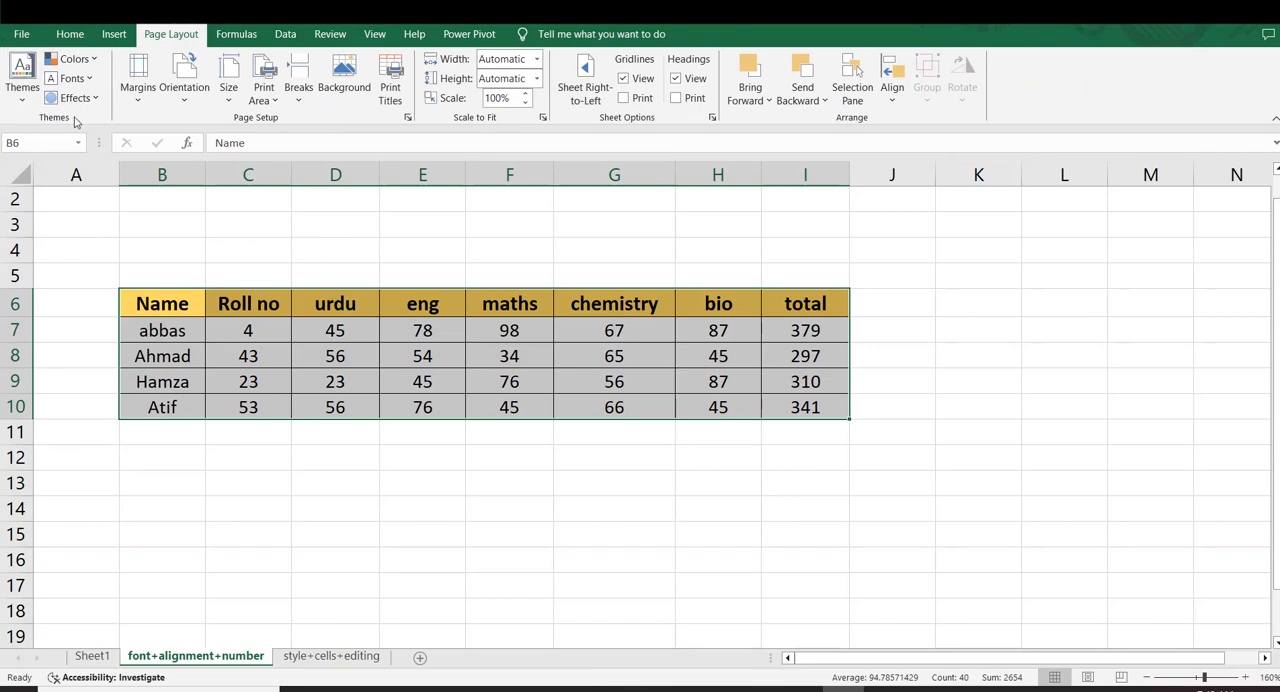
{"action": "left_click", "coordinate": [21, 100]}
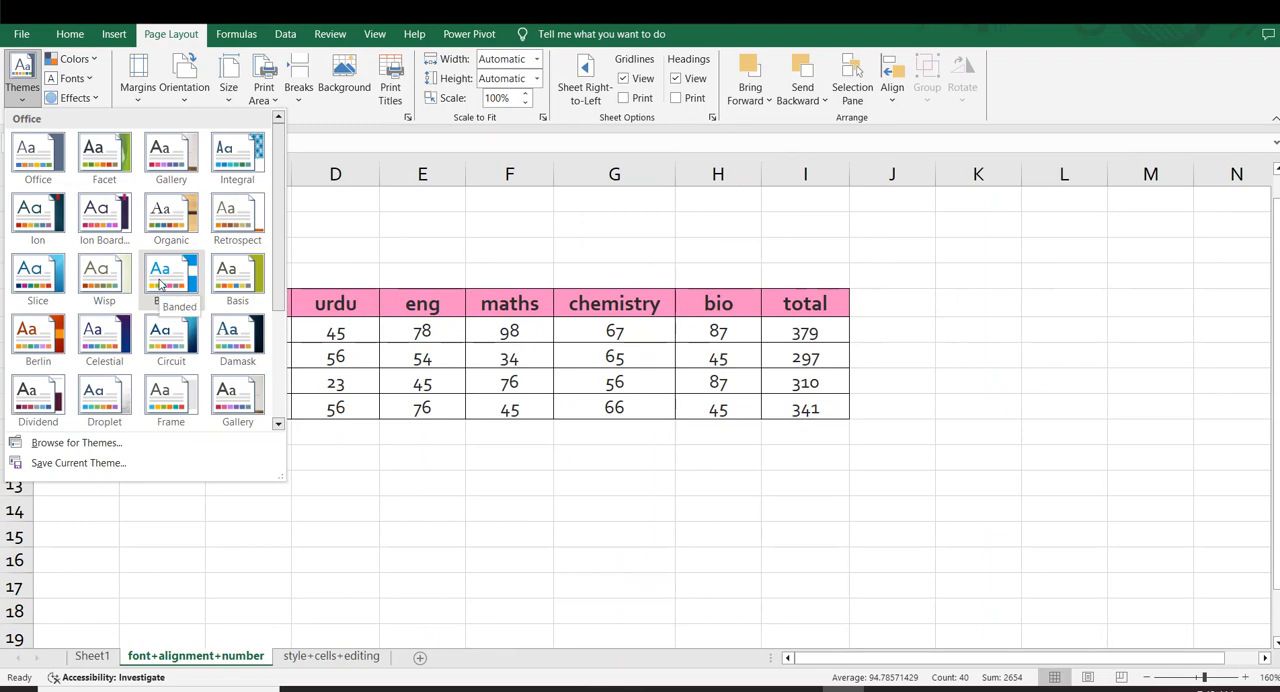
{"action": "left_click", "coordinate": [1006, 333]}
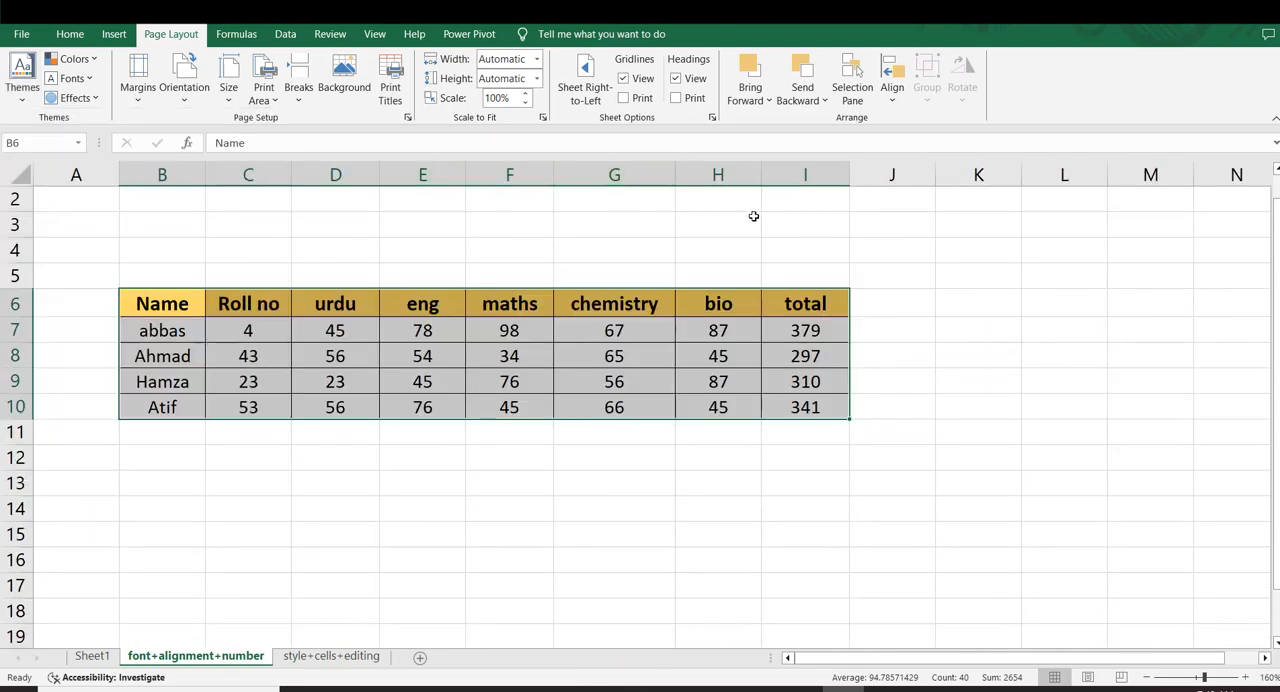
{"action": "left_click", "coordinate": [22, 76]}
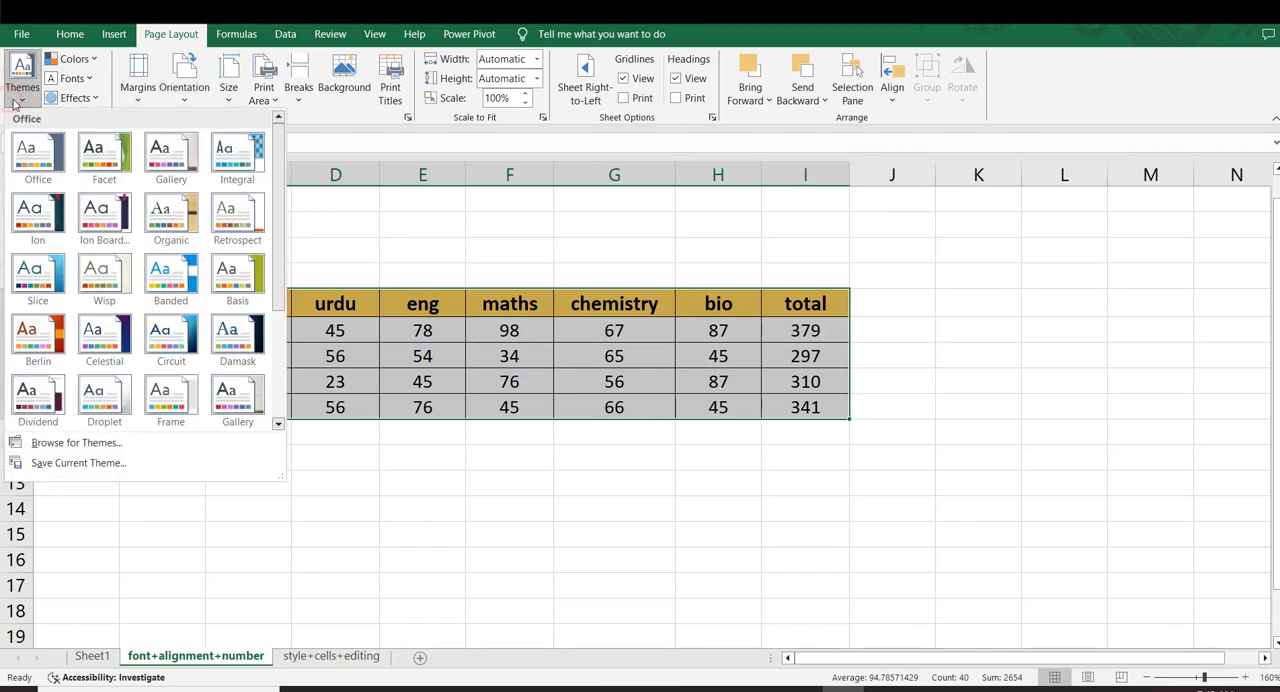
{"action": "left_click", "coordinate": [106, 158]}
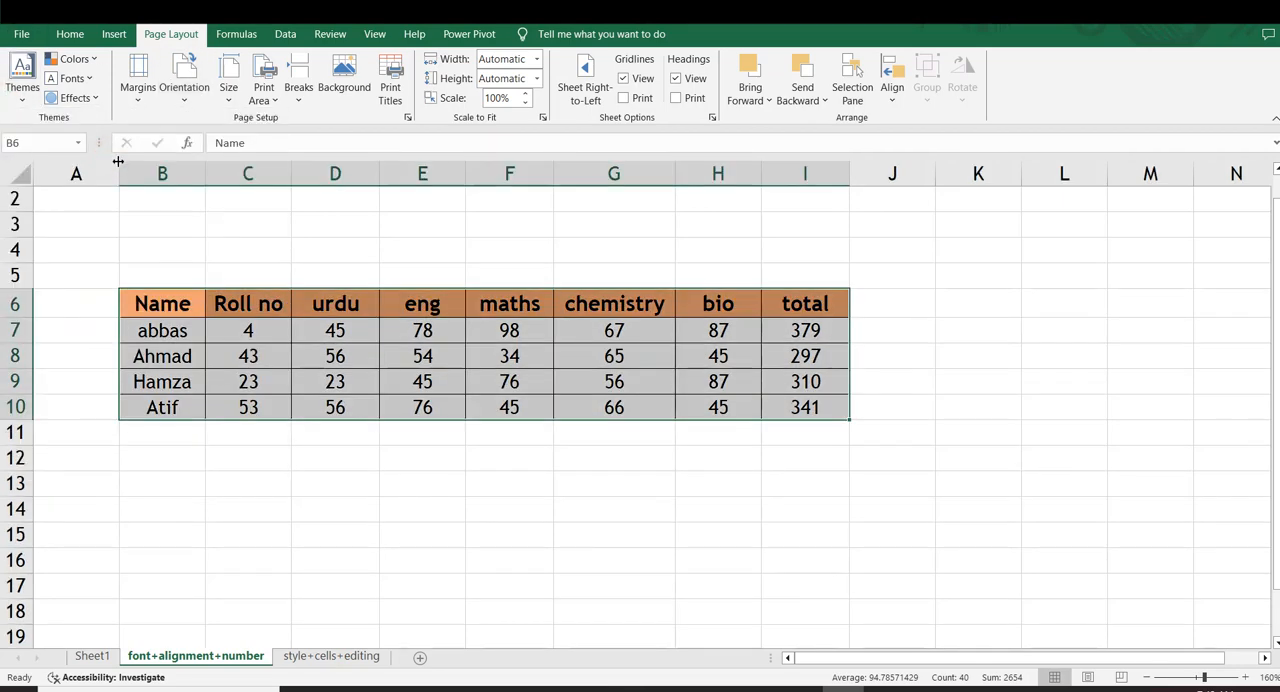
Look through the theme color sets without choosing one, and undo the Facet theme
{"action": "left_click", "coordinate": [74, 58]}
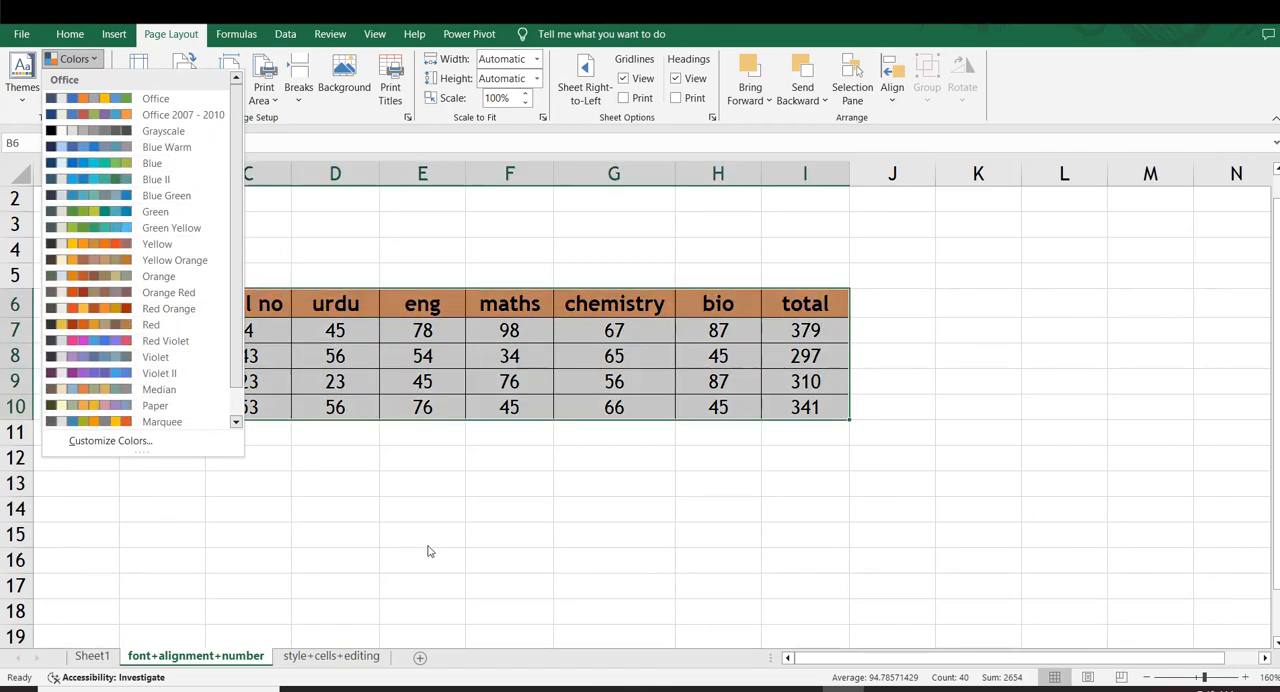
{"action": "left_click", "coordinate": [429, 546]}
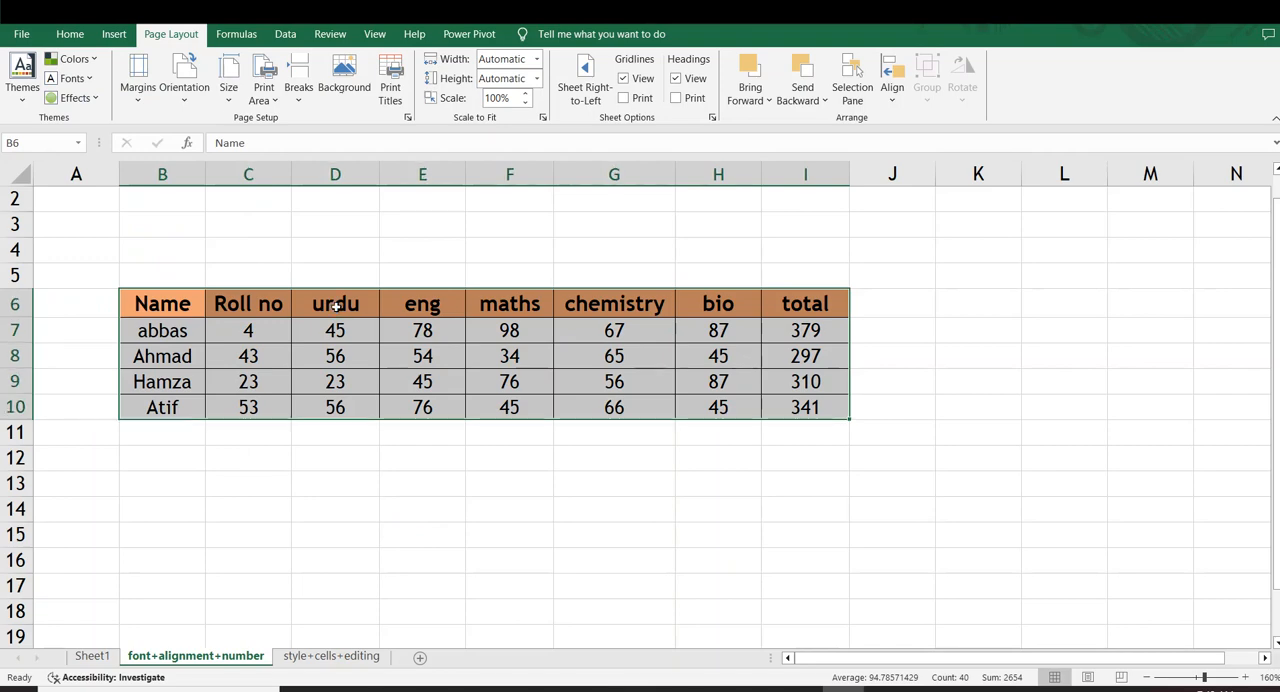
{"action": "left_click", "coordinate": [310, 422]}
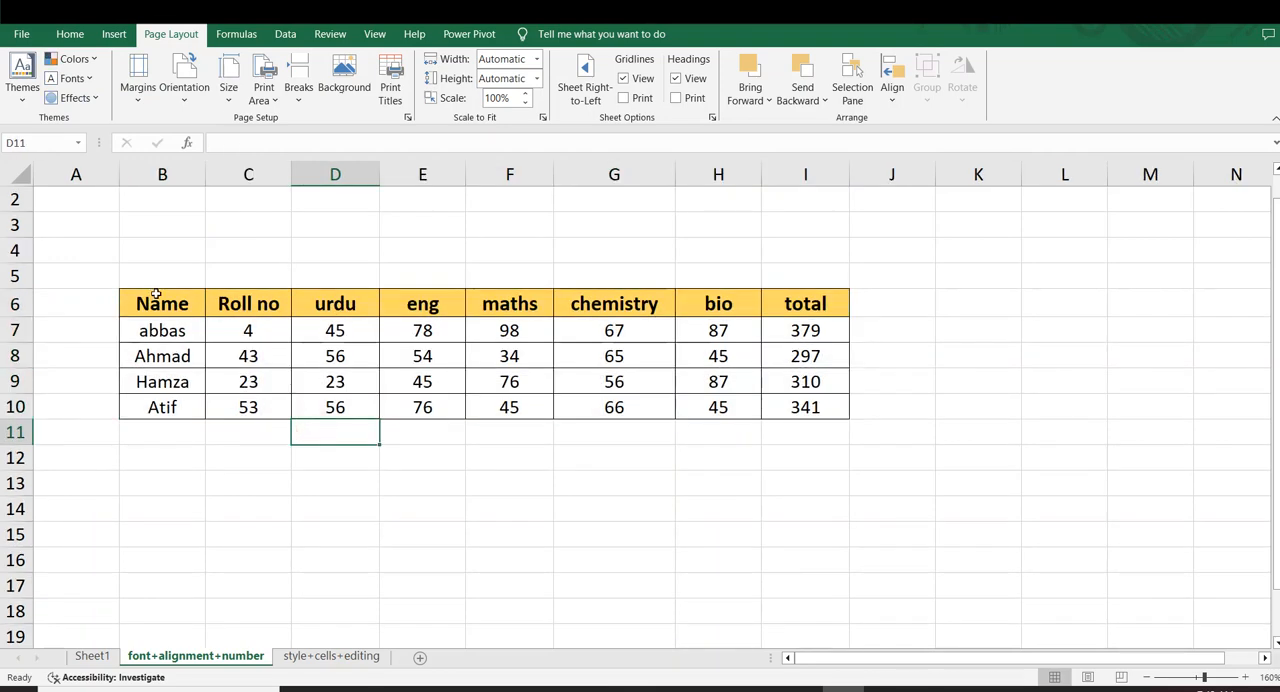
Apply the Custom 1 theme fonts, Cooper Black and Corbel, with the marks table B6:I10 selected
{"action": "left_click_drag", "start_coordinate": [155, 303], "coordinate": [788, 412]}
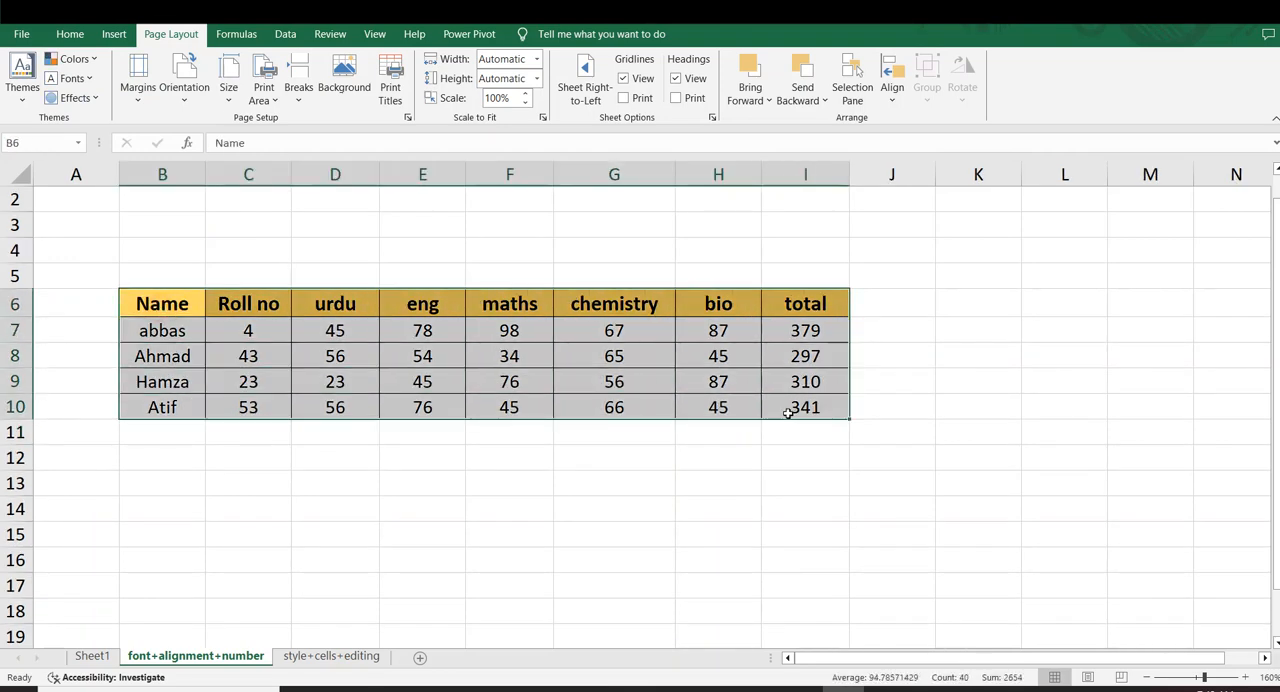
{"action": "left_click", "coordinate": [88, 80]}
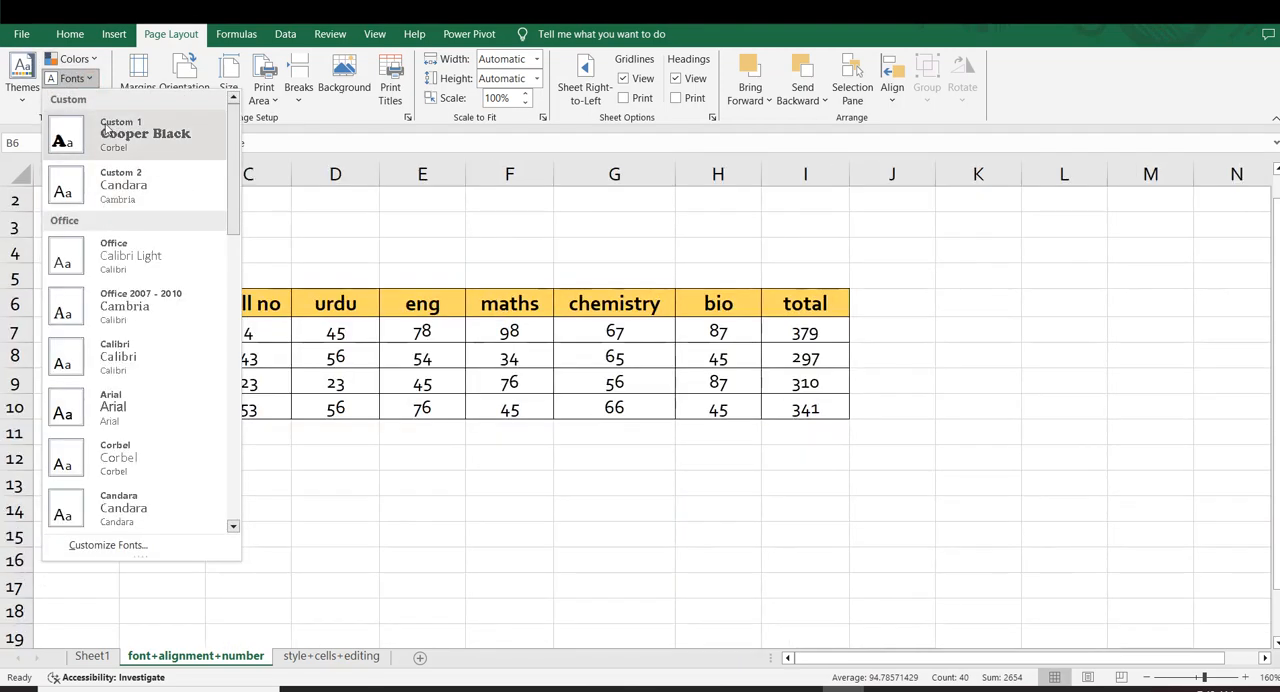
{"action": "left_click", "coordinate": [105, 130]}
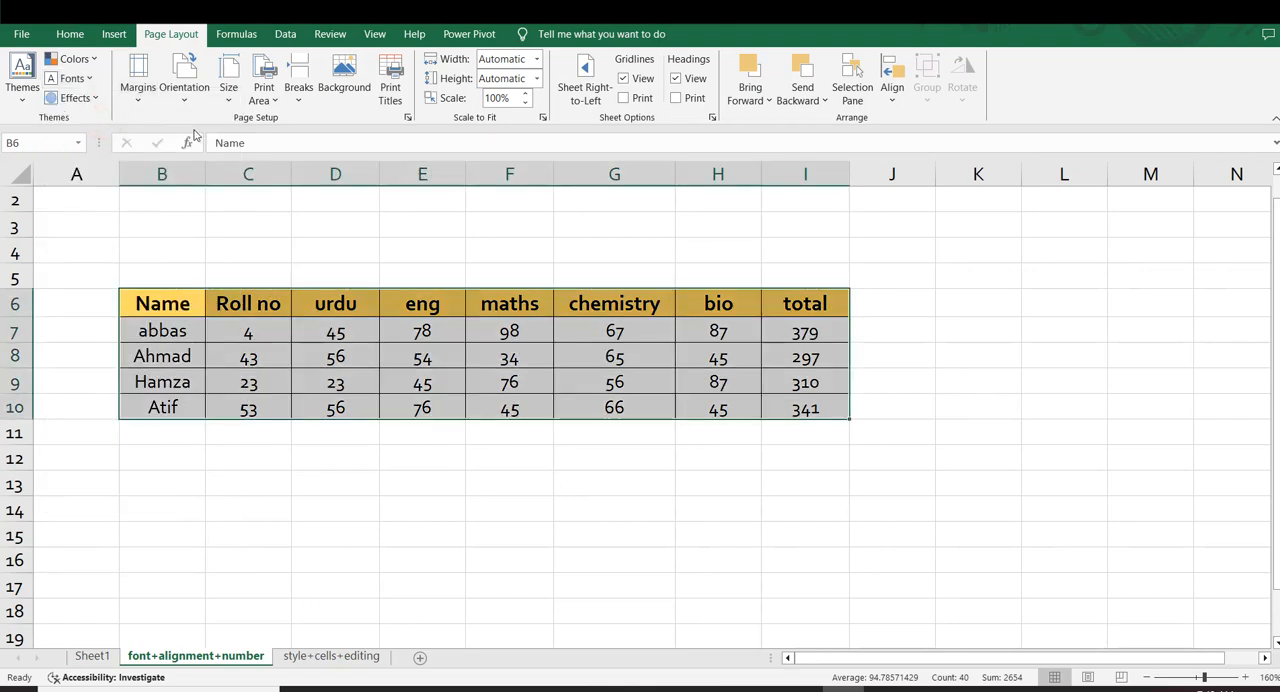
{"action": "left_click_drag", "start_coordinate": [470, 480], "coordinate": [469, 464]}
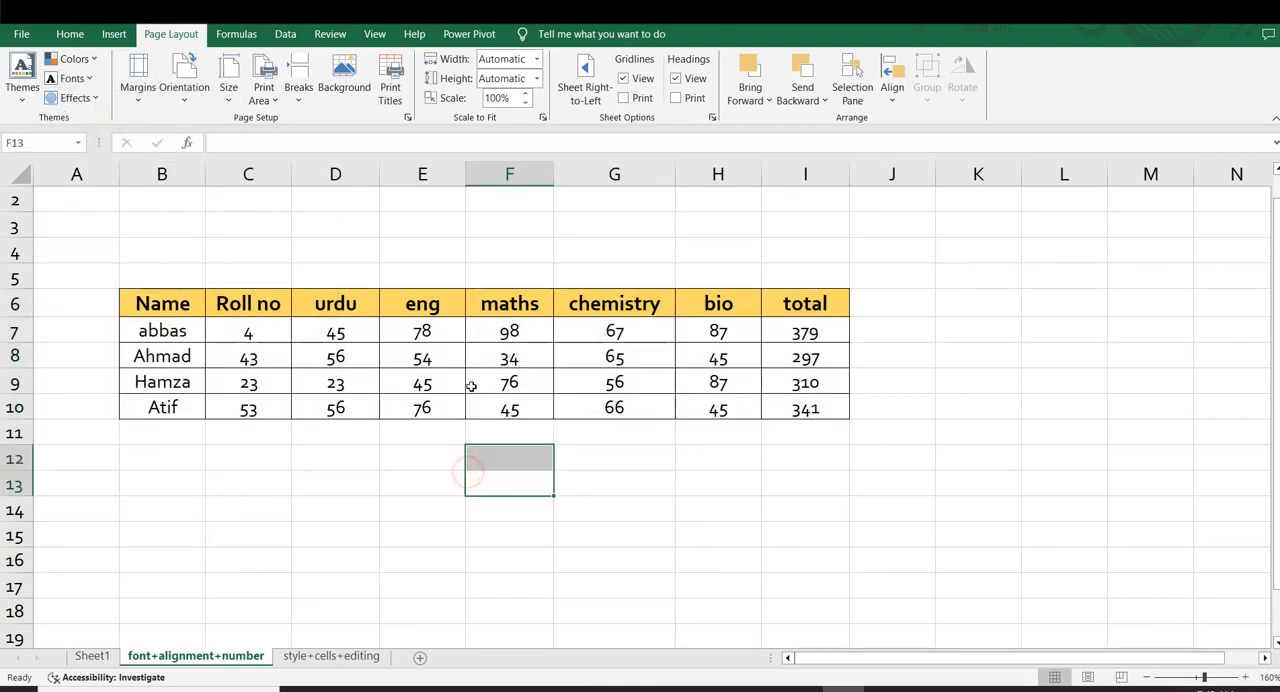
{"action": "left_click", "coordinate": [606, 325]}
{"action": "left_click", "coordinate": [728, 334]}
{"action": "left_click", "coordinate": [787, 335]}
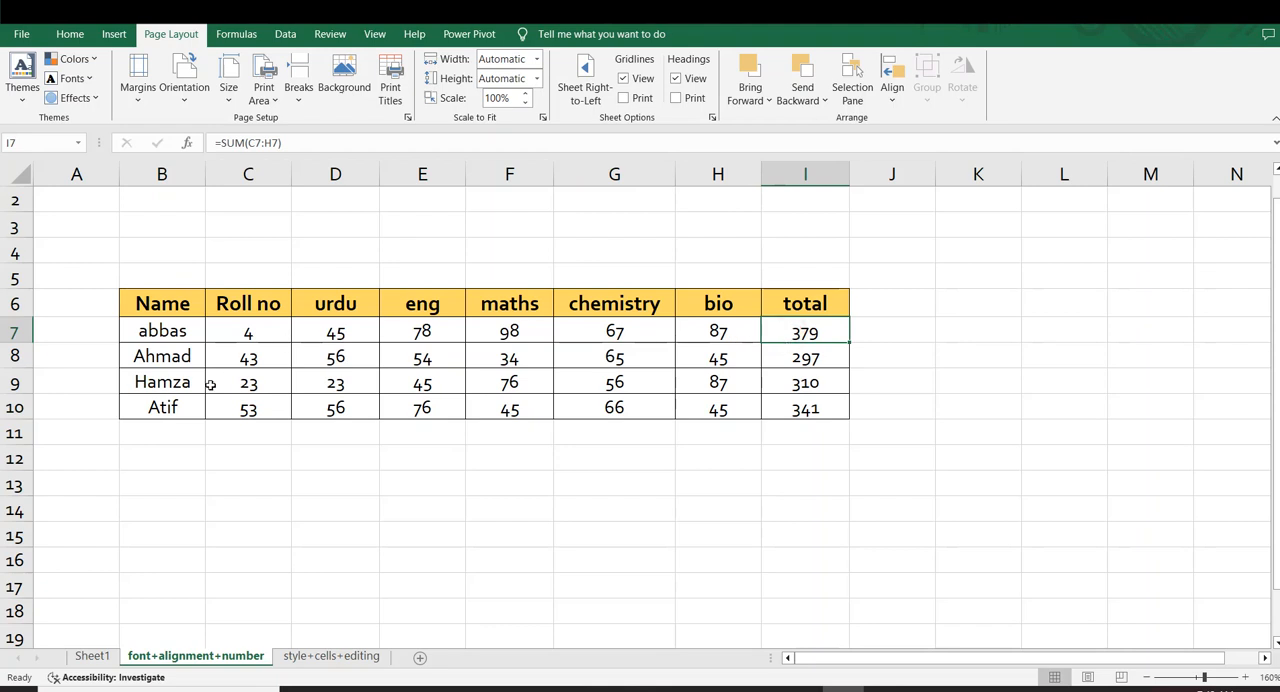
{"action": "left_click_drag", "start_coordinate": [210, 384], "coordinate": [160, 407]}
Change the theme fonts to Custom 2, Candara and Cambria, with the marks table B6:I10 selected
{"action": "left_click_drag", "start_coordinate": [162, 303], "coordinate": [822, 415]}
{"action": "left_click", "coordinate": [74, 78]}
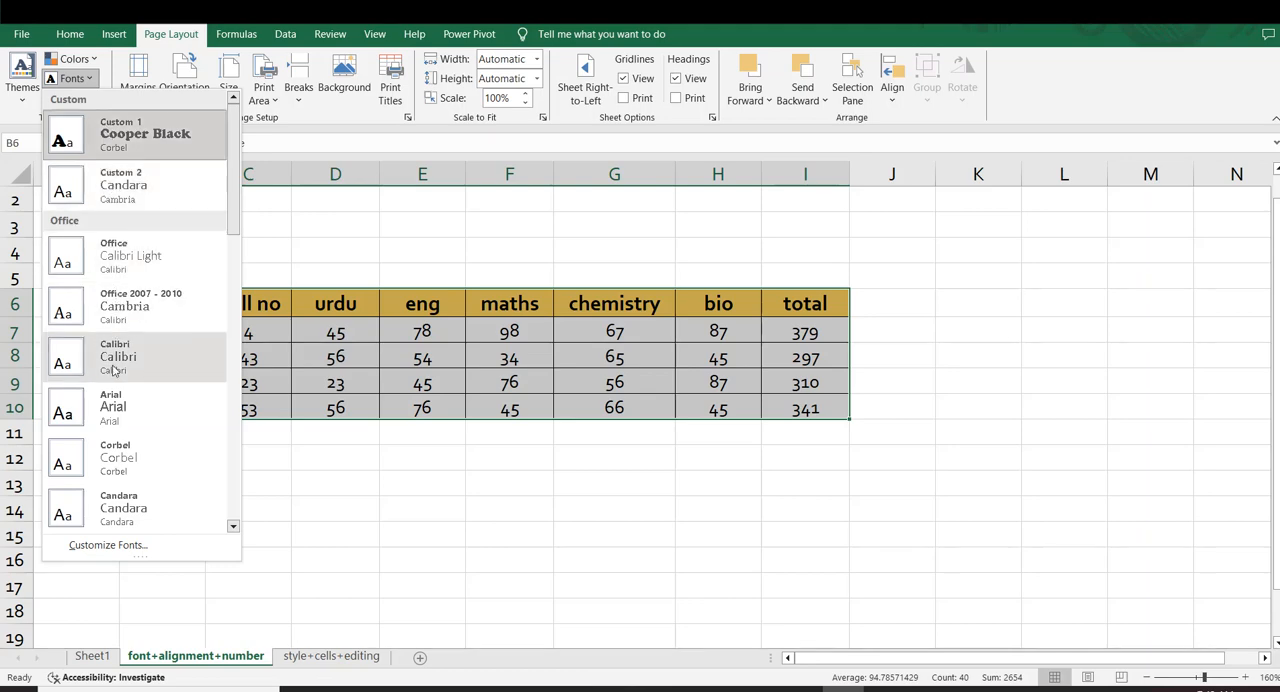
{"action": "left_click", "coordinate": [98, 176]}
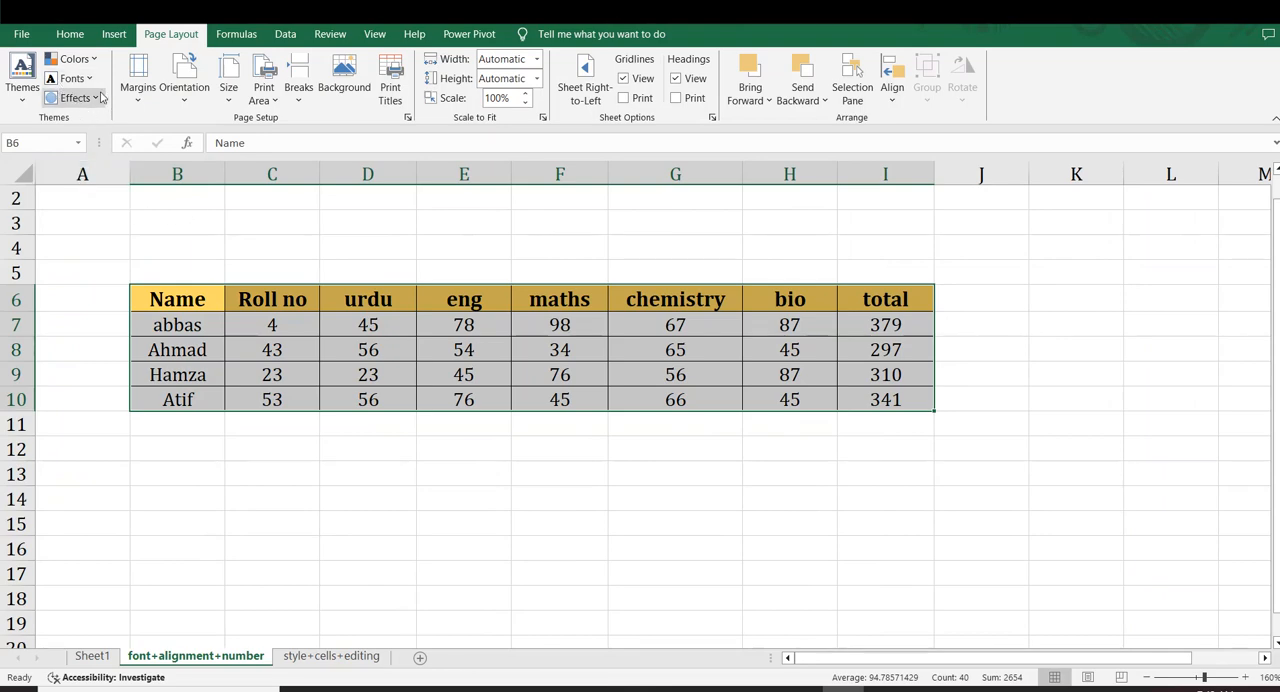
Draw a rectangle about 6.23" wide and 0.2" high above the marks table, and place a copy of it below the table
{"action": "left_click", "coordinate": [113, 34]}
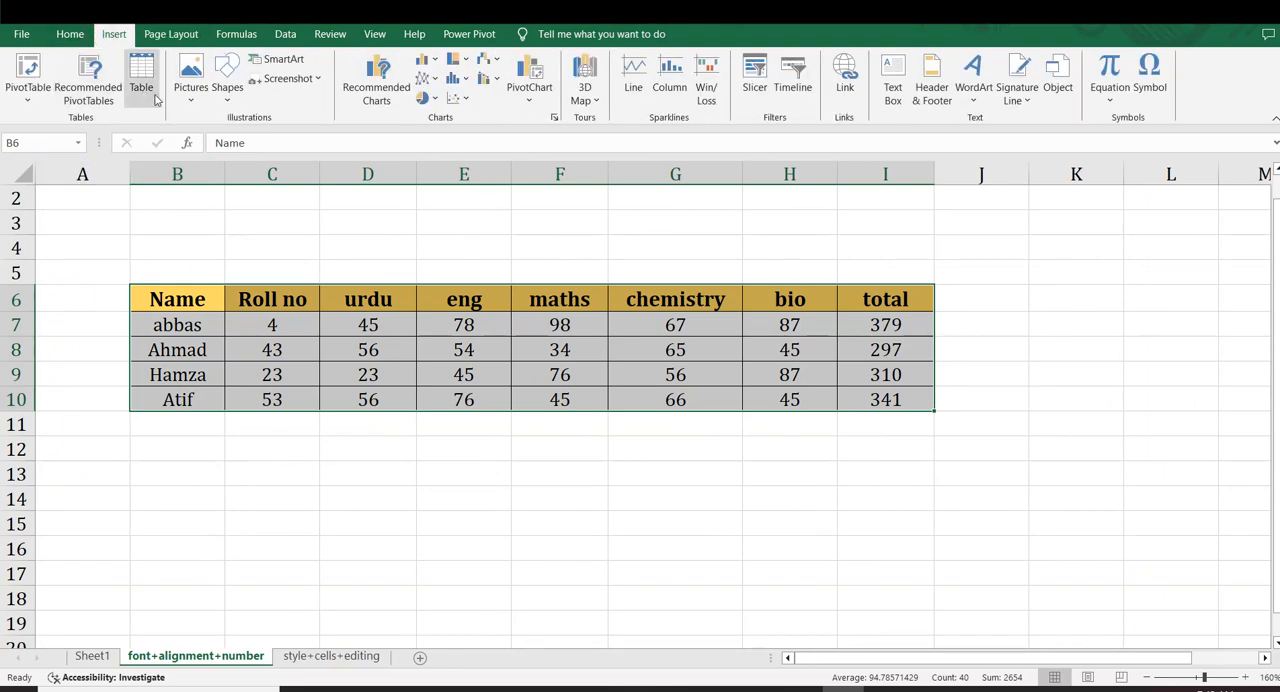
{"action": "left_click", "coordinate": [228, 95]}
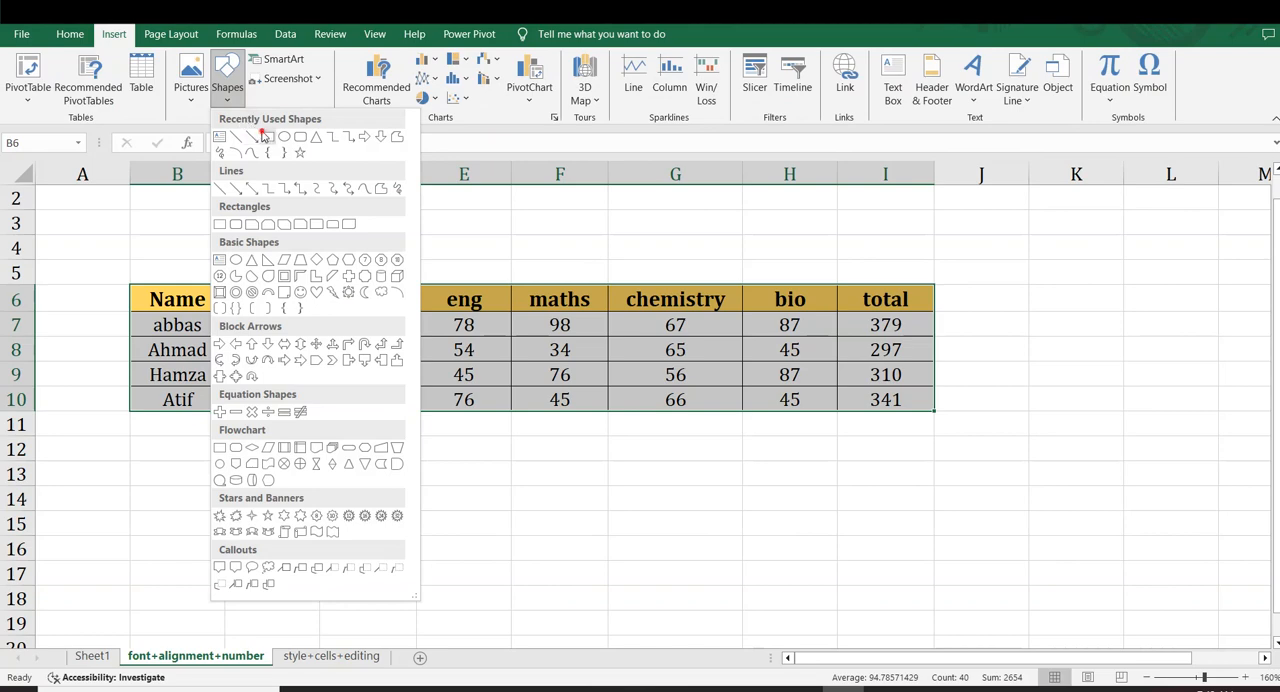
{"action": "left_click", "coordinate": [263, 136]}
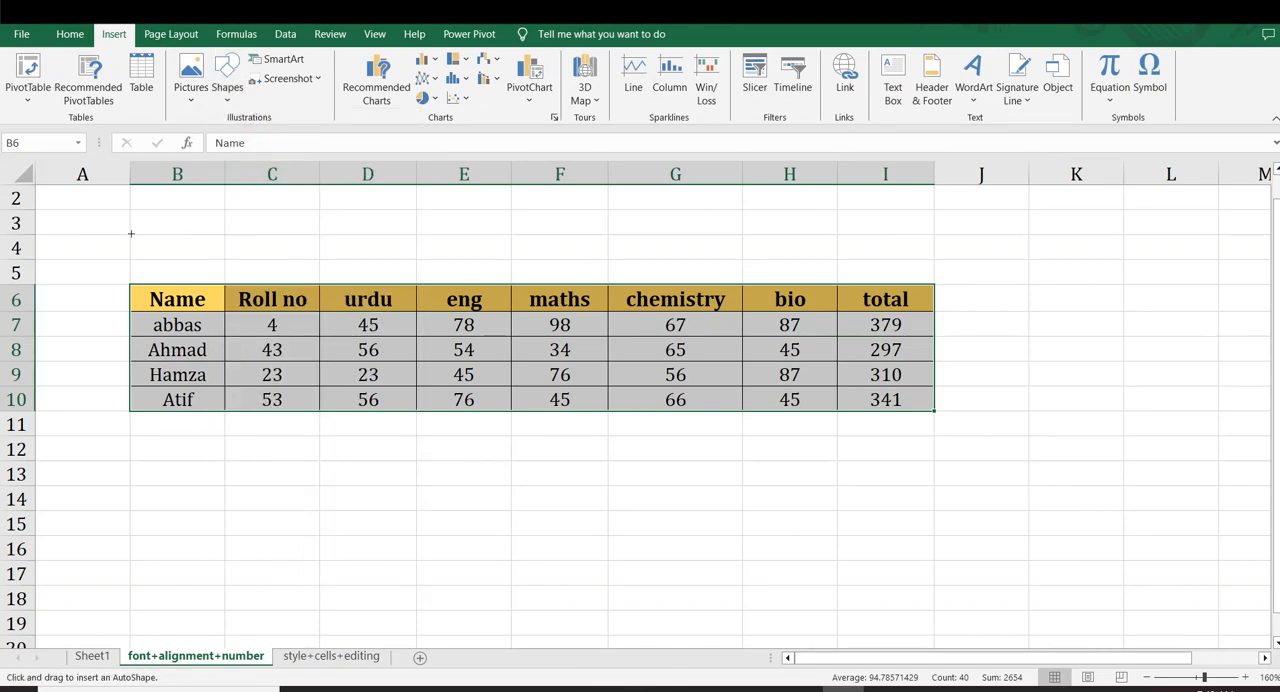
{"action": "left_click_drag", "start_coordinate": [145, 257], "coordinate": [935, 261]}
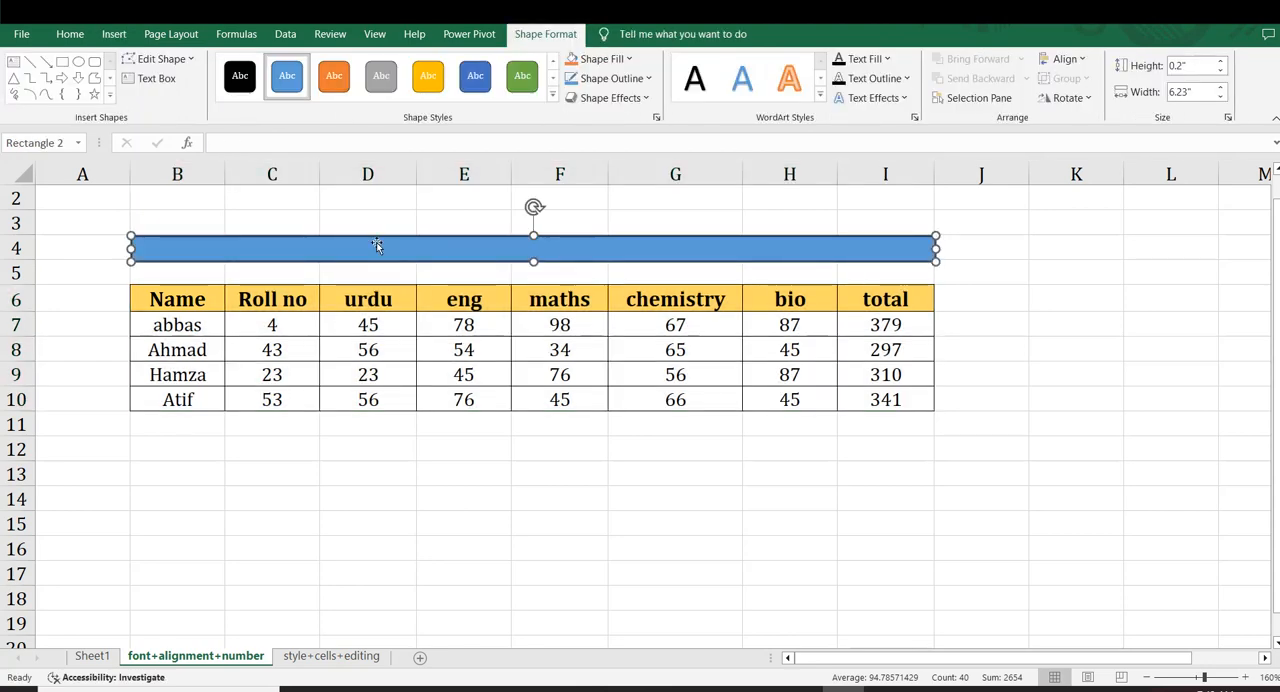
{"action": "left_click_drag", "start_coordinate": [376, 245], "coordinate": [380, 451]}
{"action": "left_click", "coordinate": [988, 400]}
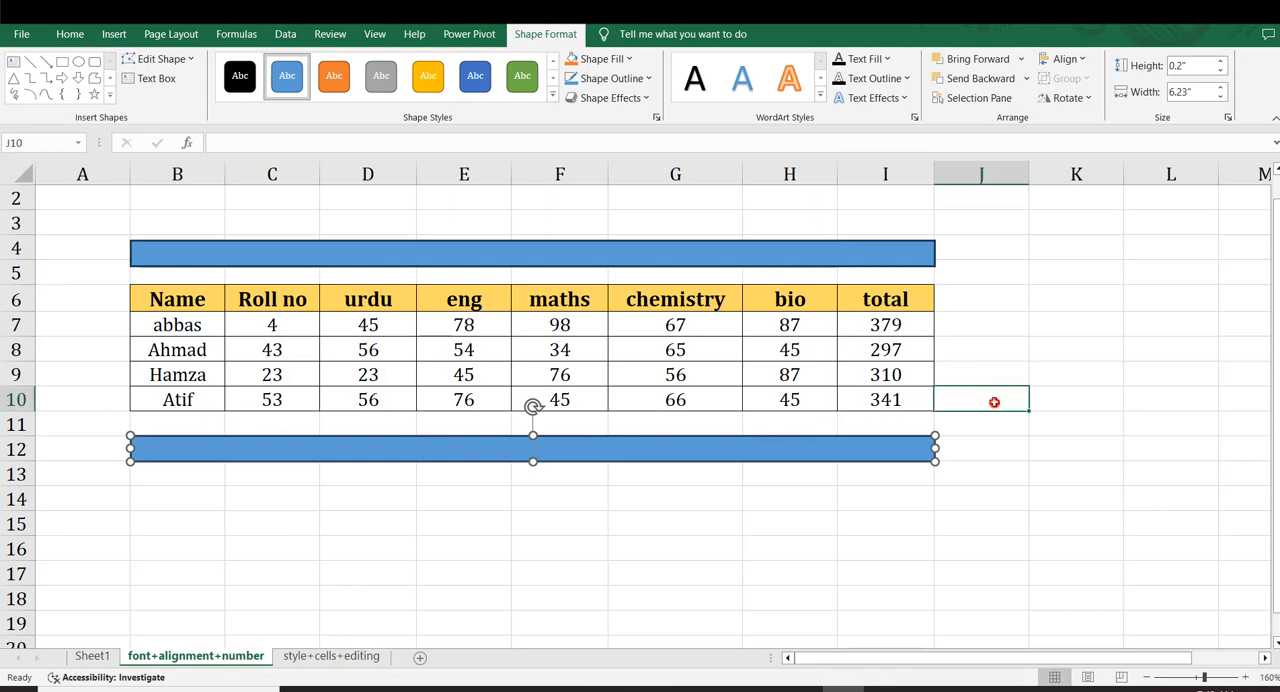
Draw a vertical rectangle about 0.34" wide and 1.7" high along the table's right side, and place a copy on its left side
{"action": "left_click", "coordinate": [114, 34]}
{"action": "left_click", "coordinate": [234, 96]}
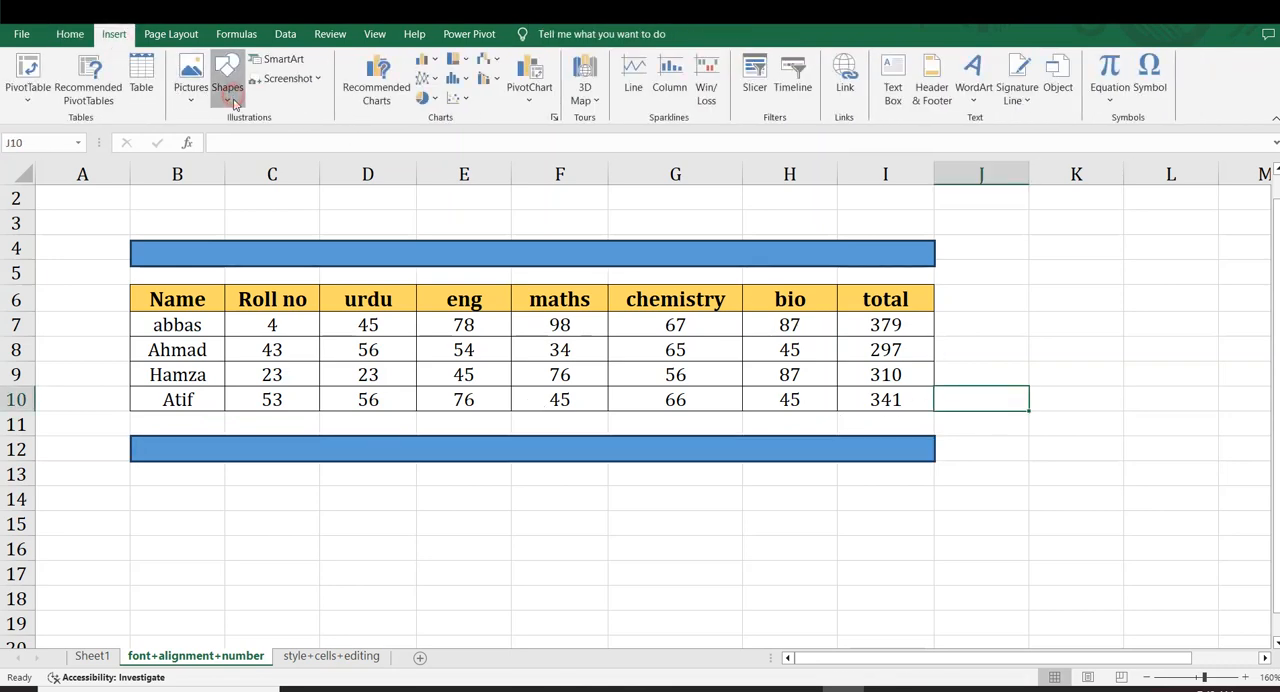
{"action": "left_click", "coordinate": [267, 140]}
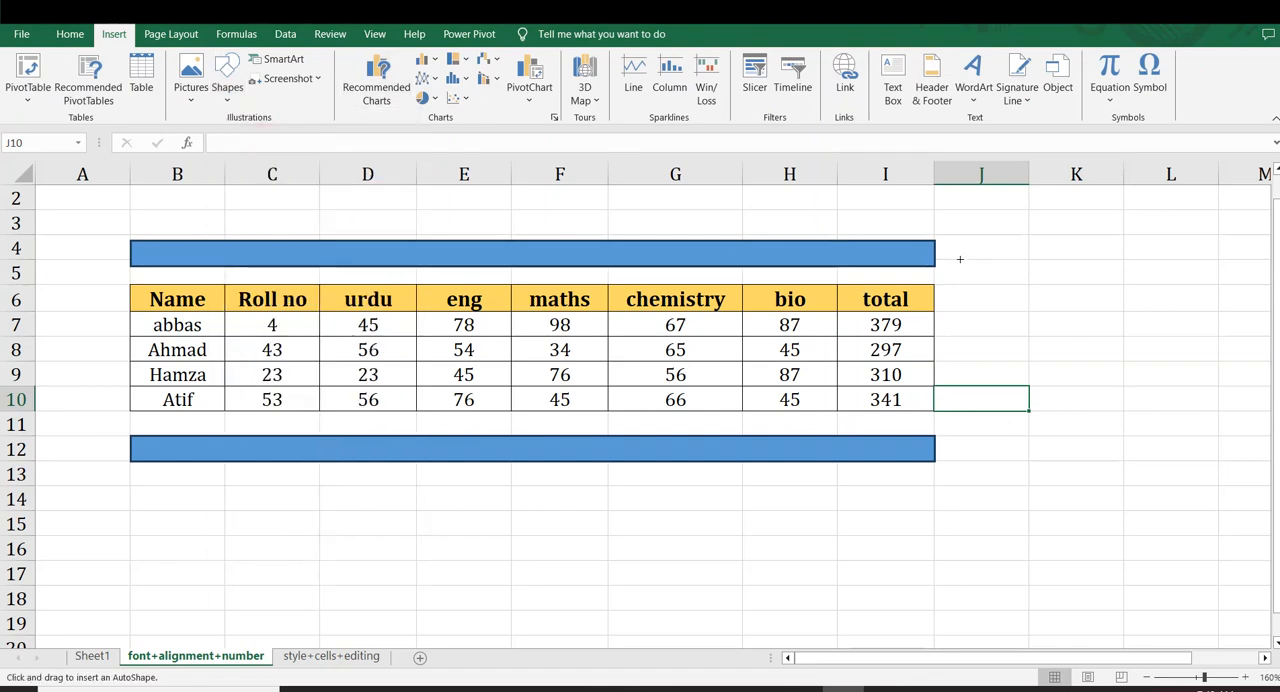
{"action": "left_click_drag", "start_coordinate": [938, 241], "coordinate": [983, 460]}
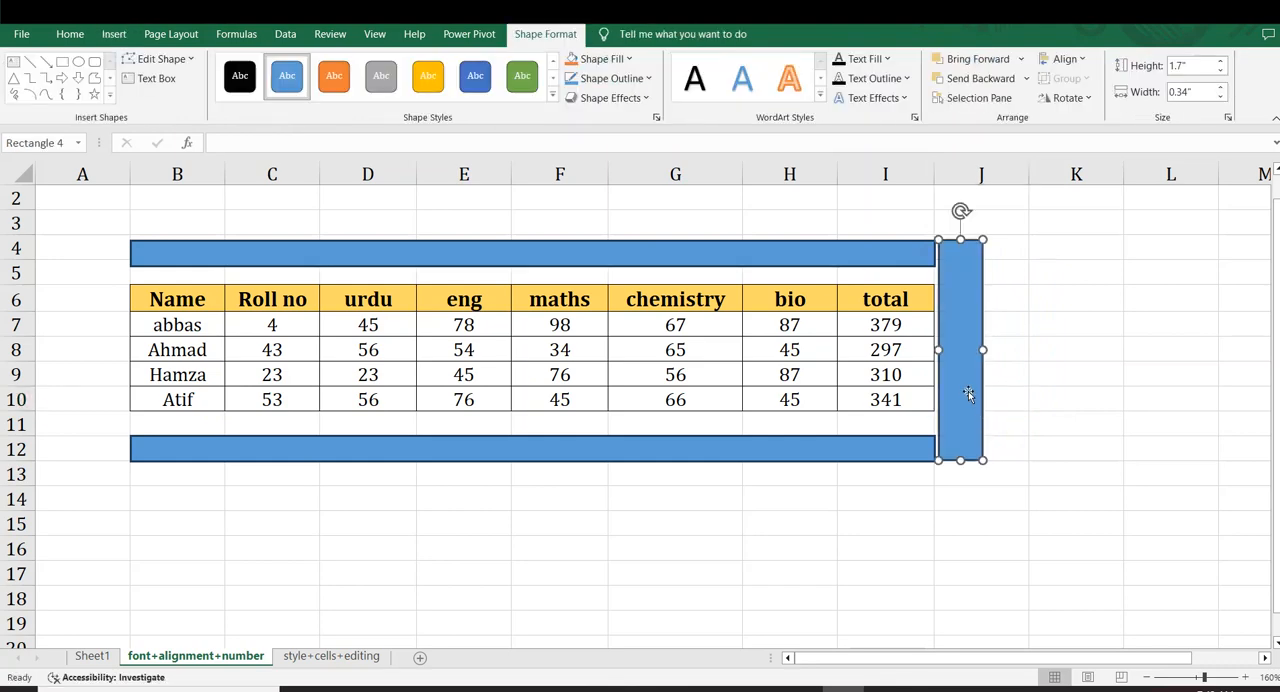
{"action": "left_click_drag", "start_coordinate": [967, 393], "coordinate": [111, 397]}
{"action": "left_click", "coordinate": [1191, 371]}
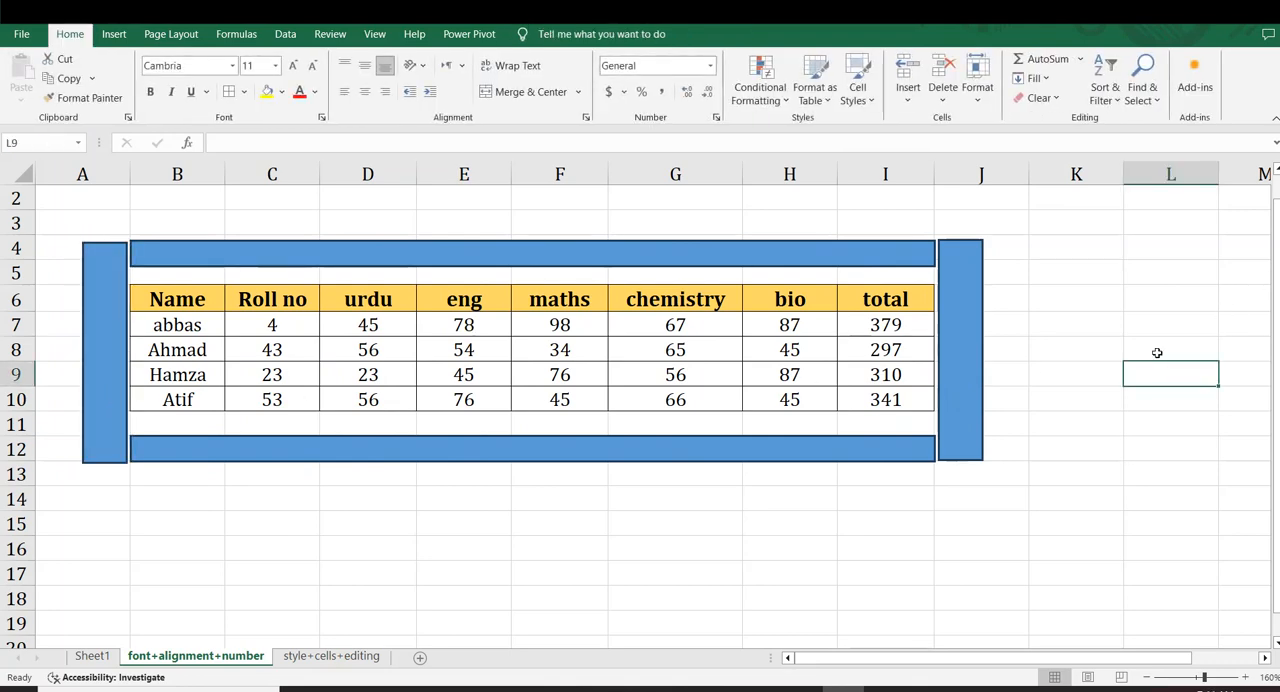
Preview the workbook themes on the framed marks table, and apply the Integral theme
{"action": "left_click", "coordinate": [186, 38]}
{"action": "left_click", "coordinate": [22, 75]}
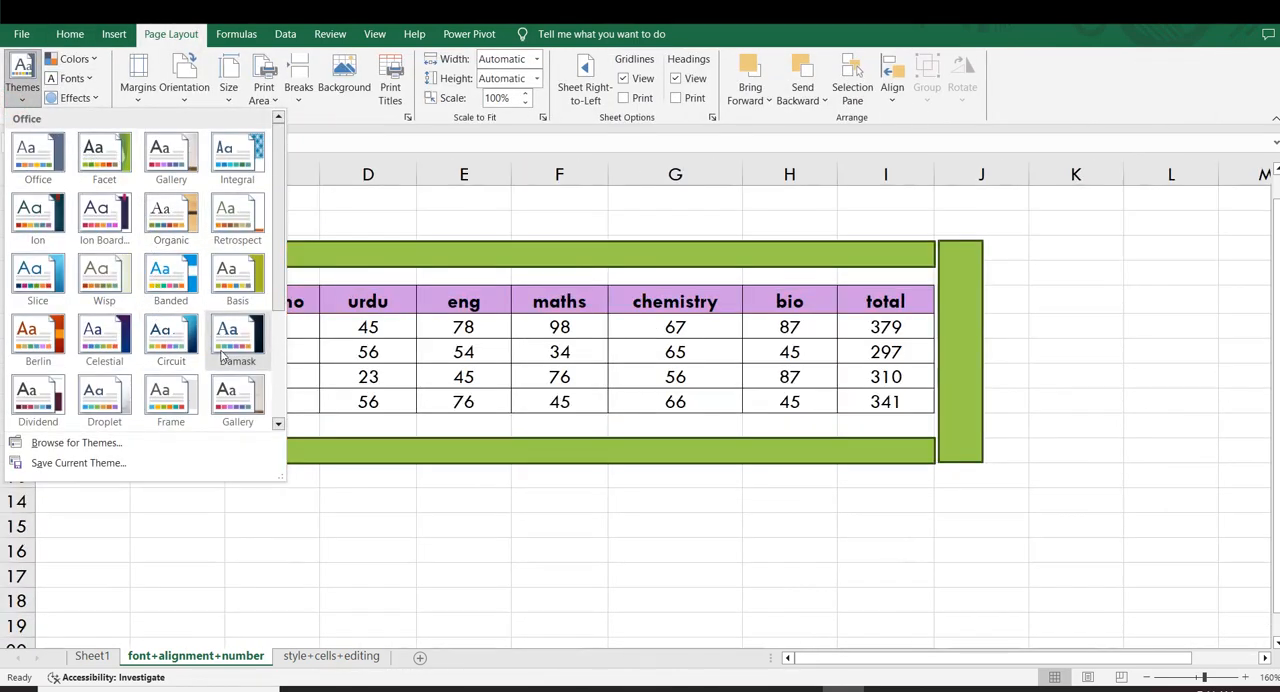
{"action": "left_click", "coordinate": [237, 155]}
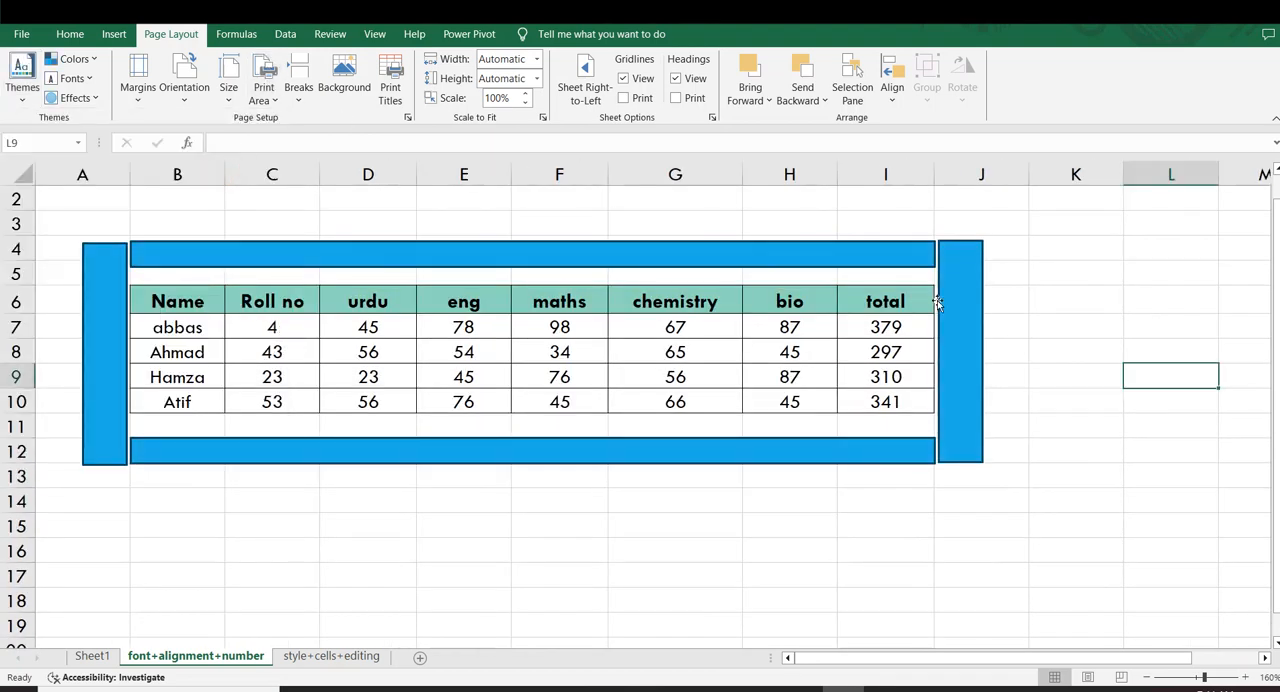
{"action": "left_click", "coordinate": [1076, 326]}
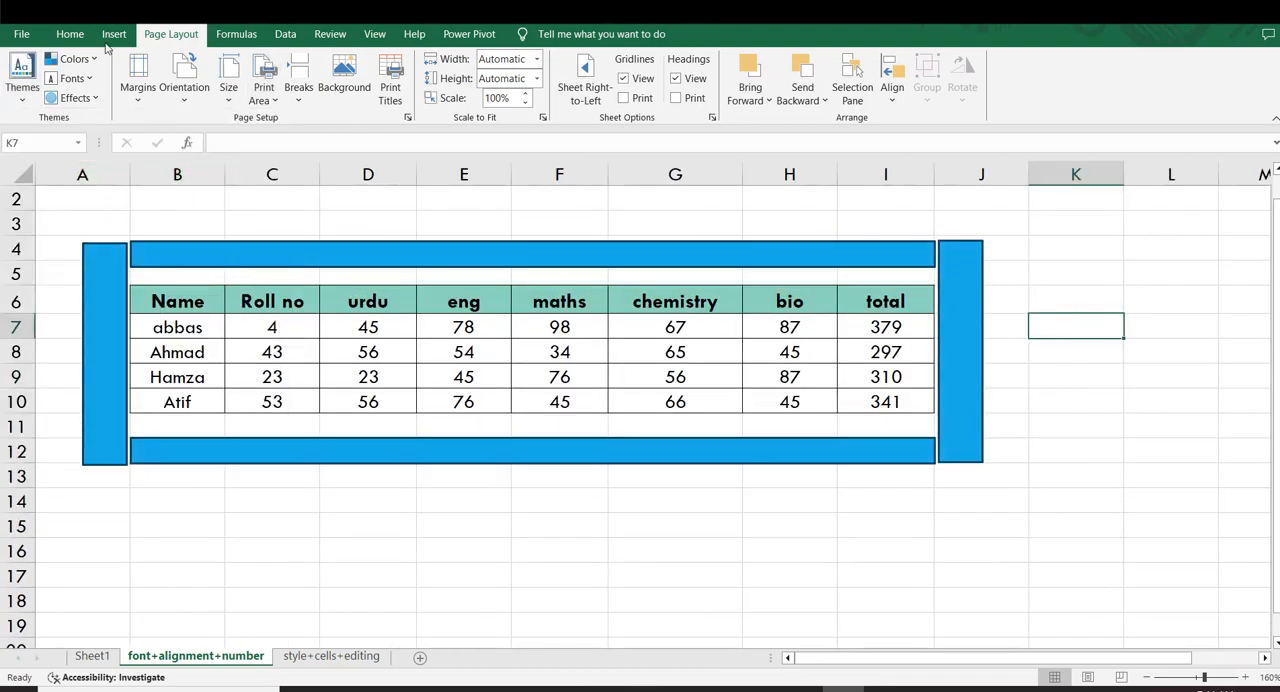
Change the theme colors to the Orange color set
{"action": "left_click", "coordinate": [73, 58]}
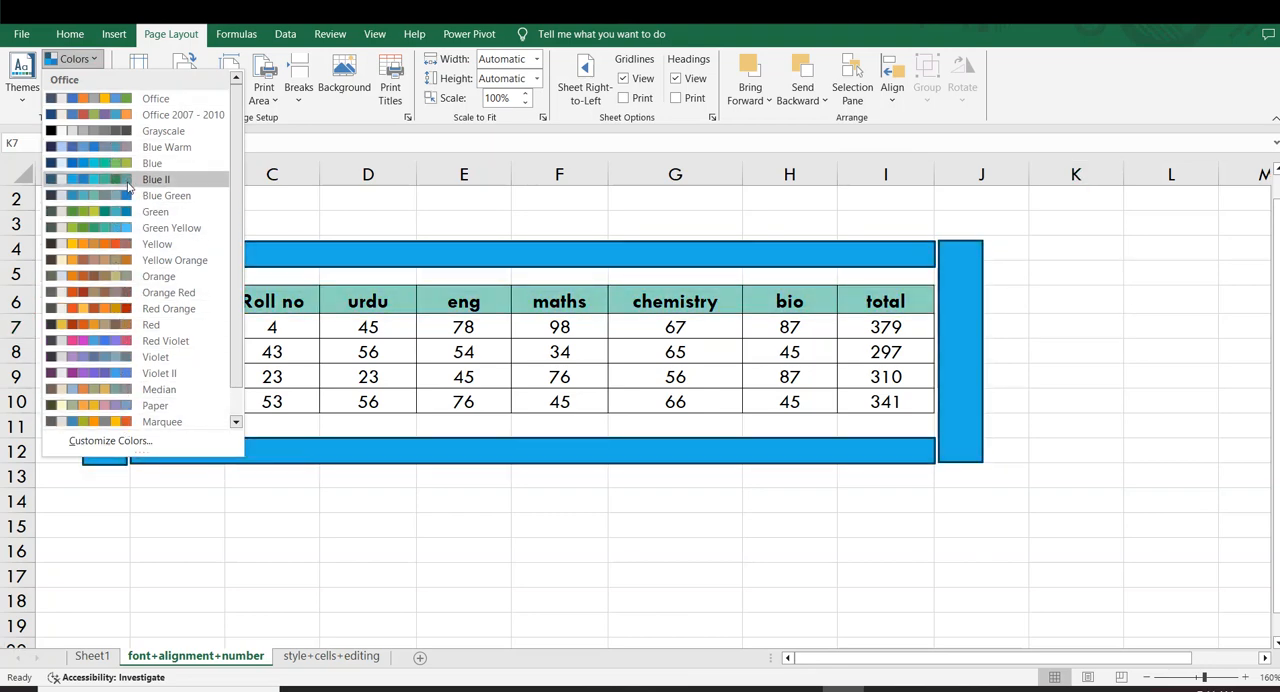
{"action": "left_click", "coordinate": [150, 276]}
{"action": "left_click", "coordinate": [1042, 259]}
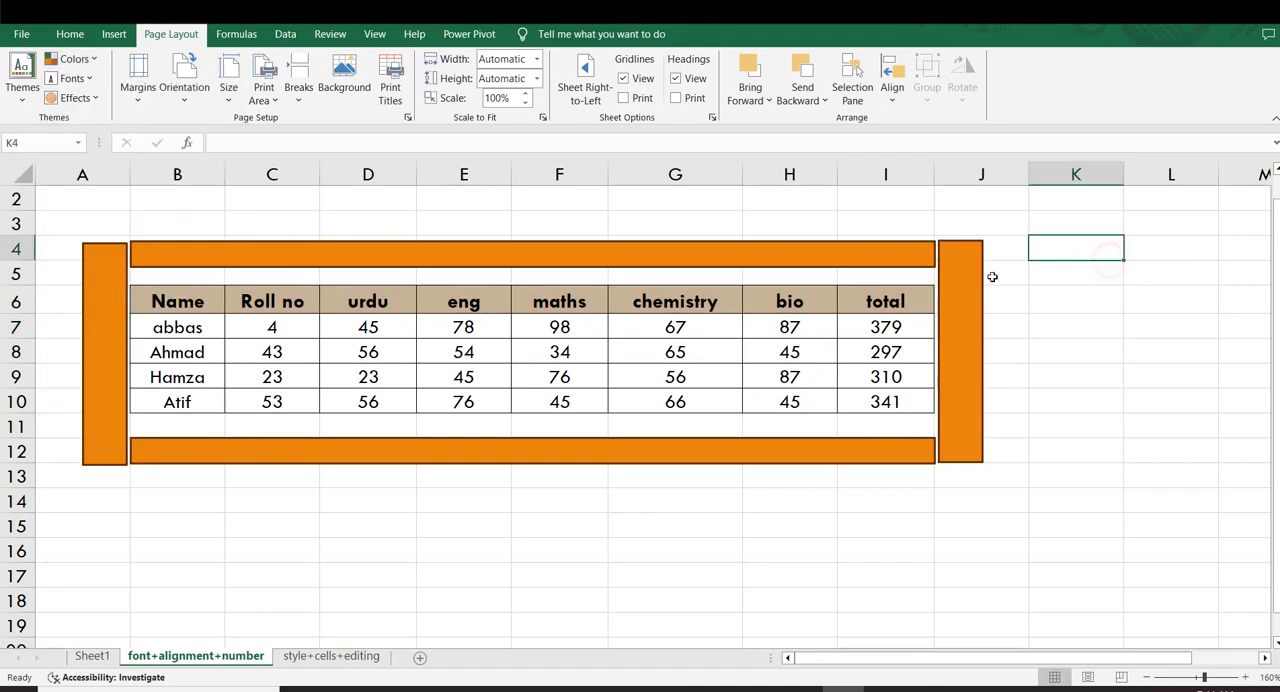
Delete all four rectangles framing the marks table
{"action": "left_click", "coordinate": [961, 288]}
{"action": "key", "text": "Delete"}
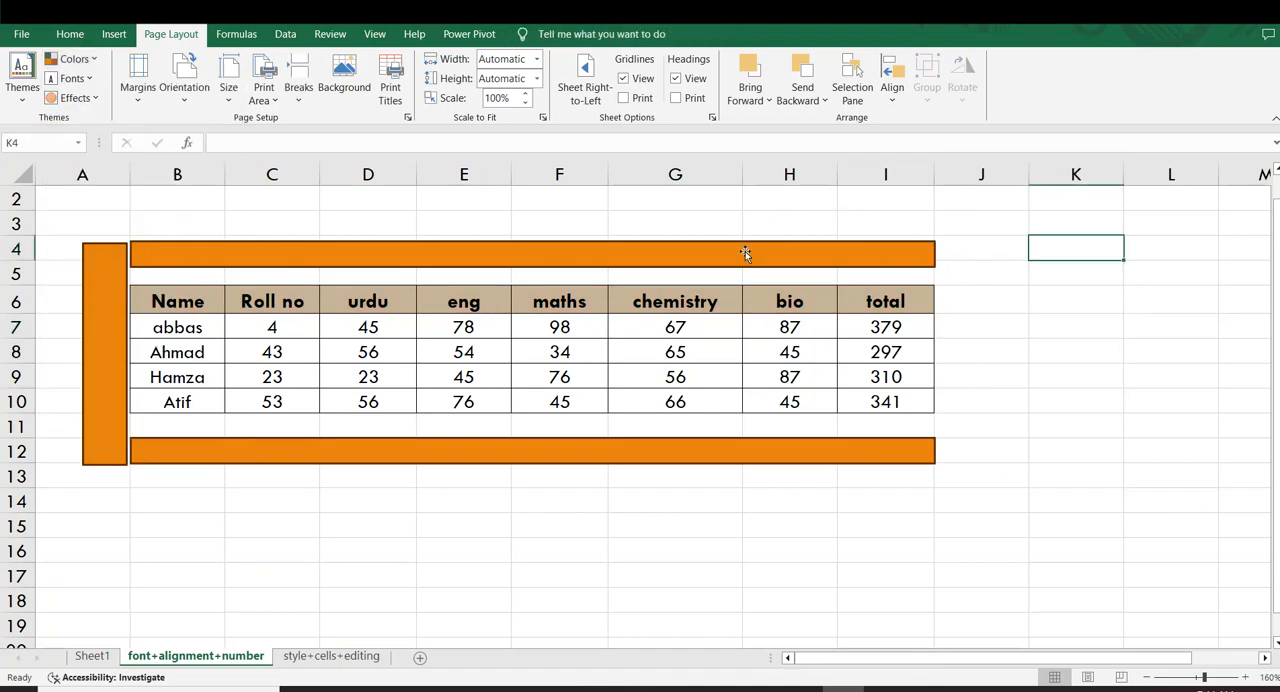
{"action": "left_click", "coordinate": [746, 254]}
{"action": "key", "text": "Delete"}
{"action": "key", "text": "Delete"}
{"action": "left_click", "coordinate": [105, 345]}
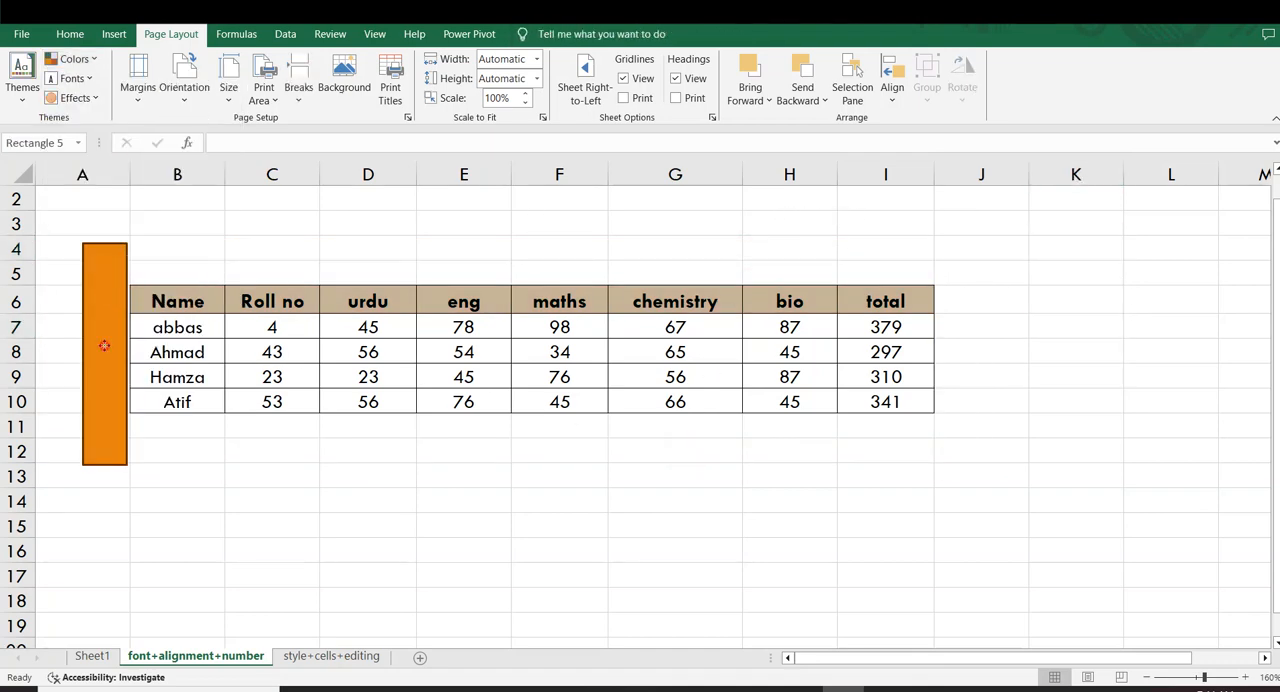
{"action": "key", "text": "Delete"}
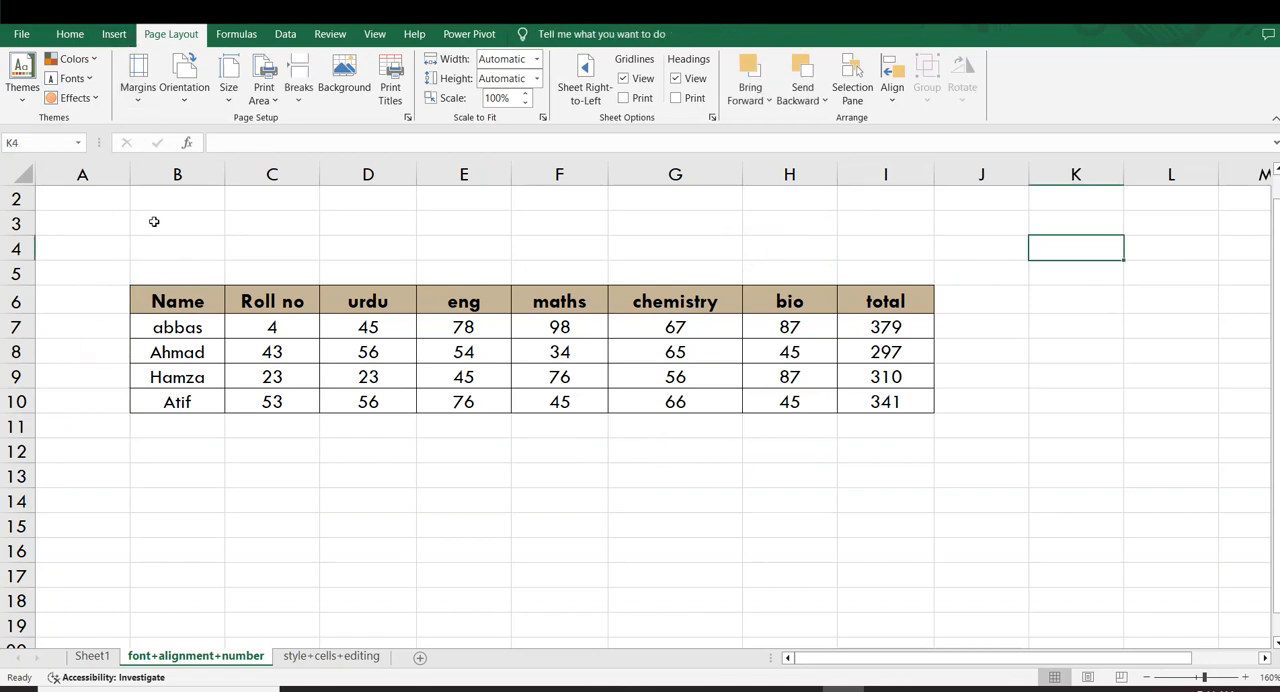
Insert a 2-D clustered column chart from the marks table B6:I10, and move it up and to the right
{"action": "left_click_drag", "start_coordinate": [165, 301], "coordinate": [862, 404]}
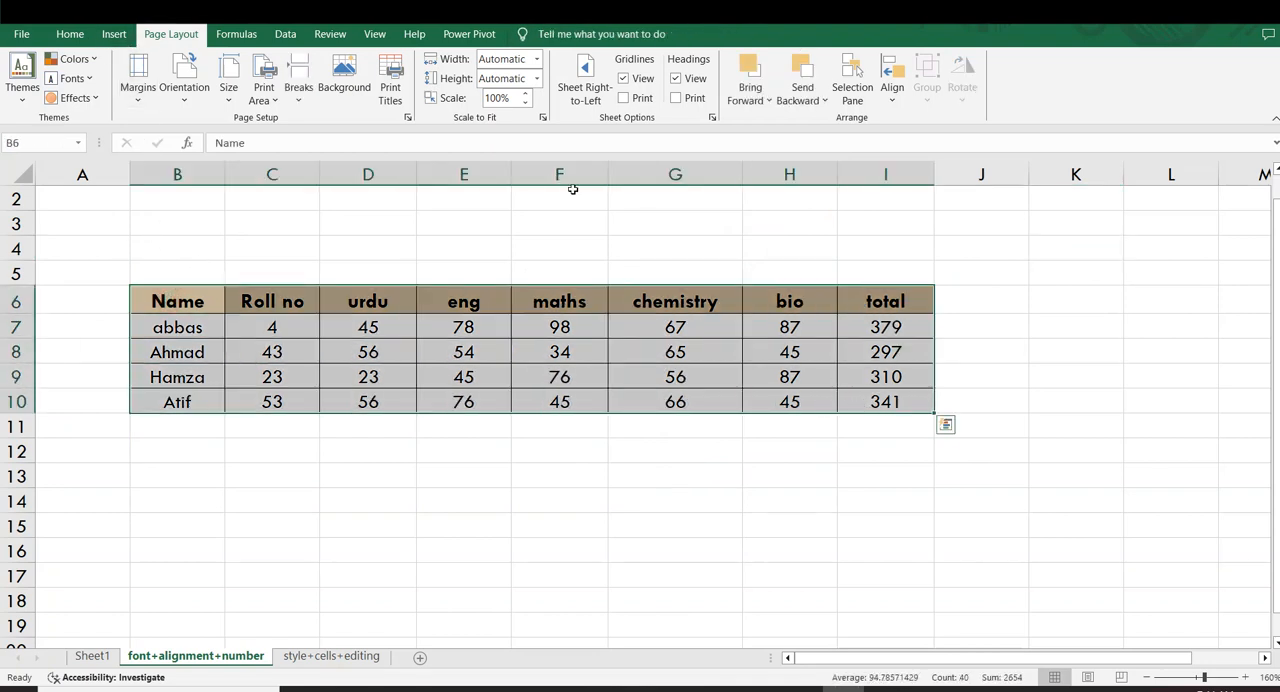
{"action": "left_click", "coordinate": [113, 34]}
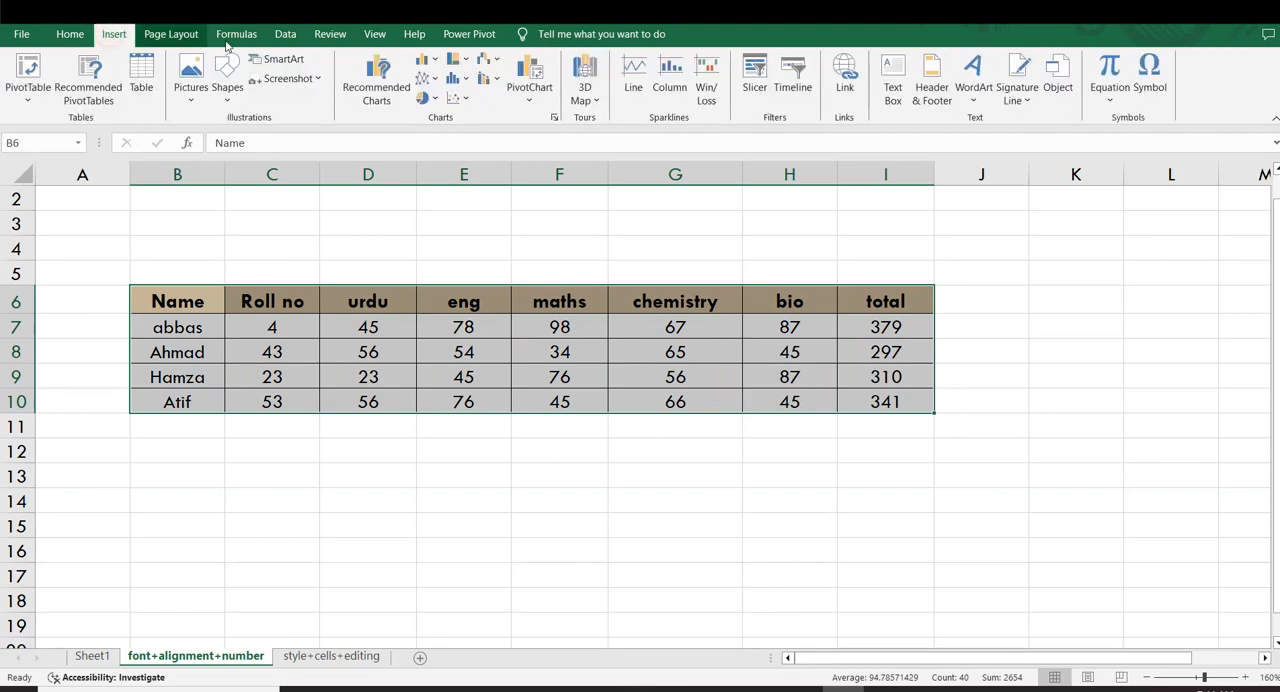
{"action": "left_click", "coordinate": [432, 64]}
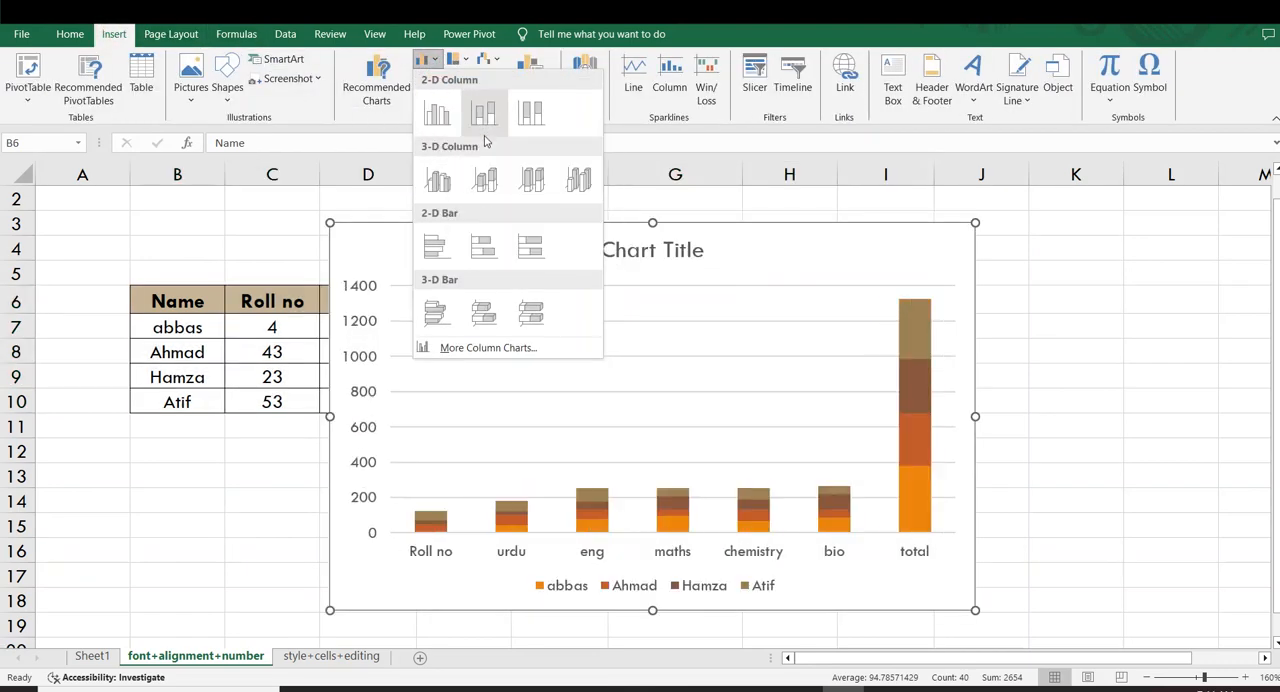
{"action": "left_click", "coordinate": [437, 113]}
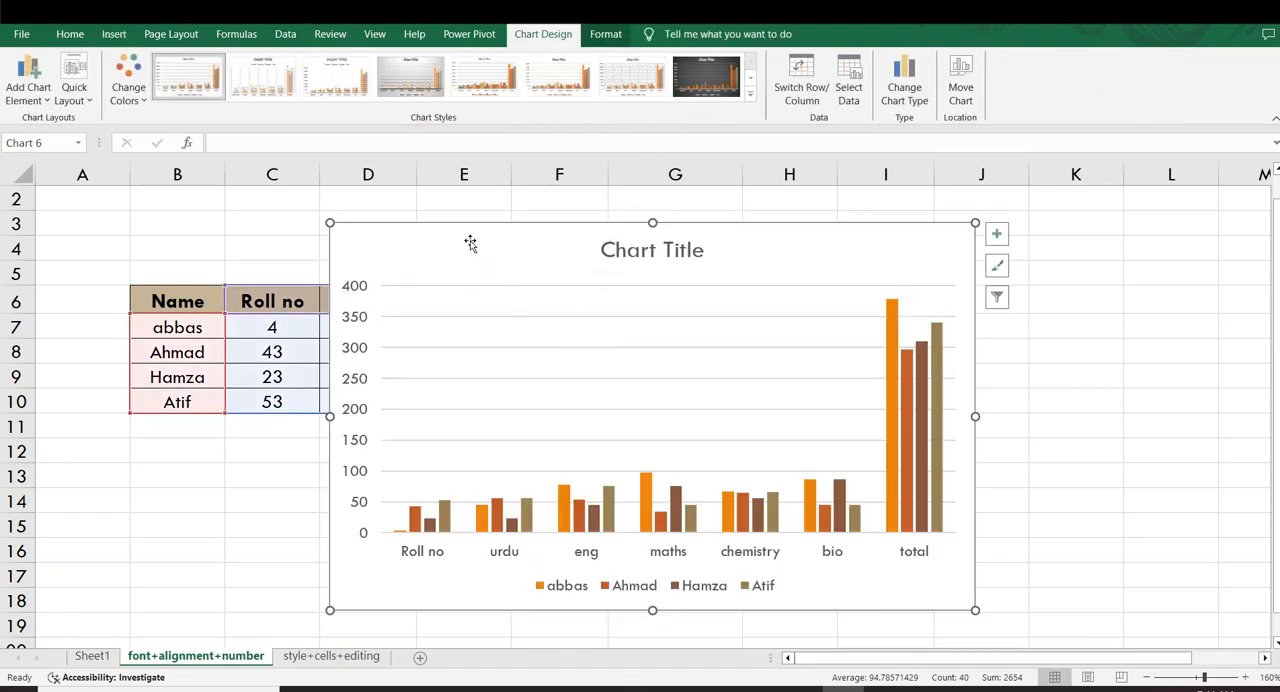
{"action": "left_click_drag", "start_coordinate": [470, 243], "coordinate": [505, 207]}
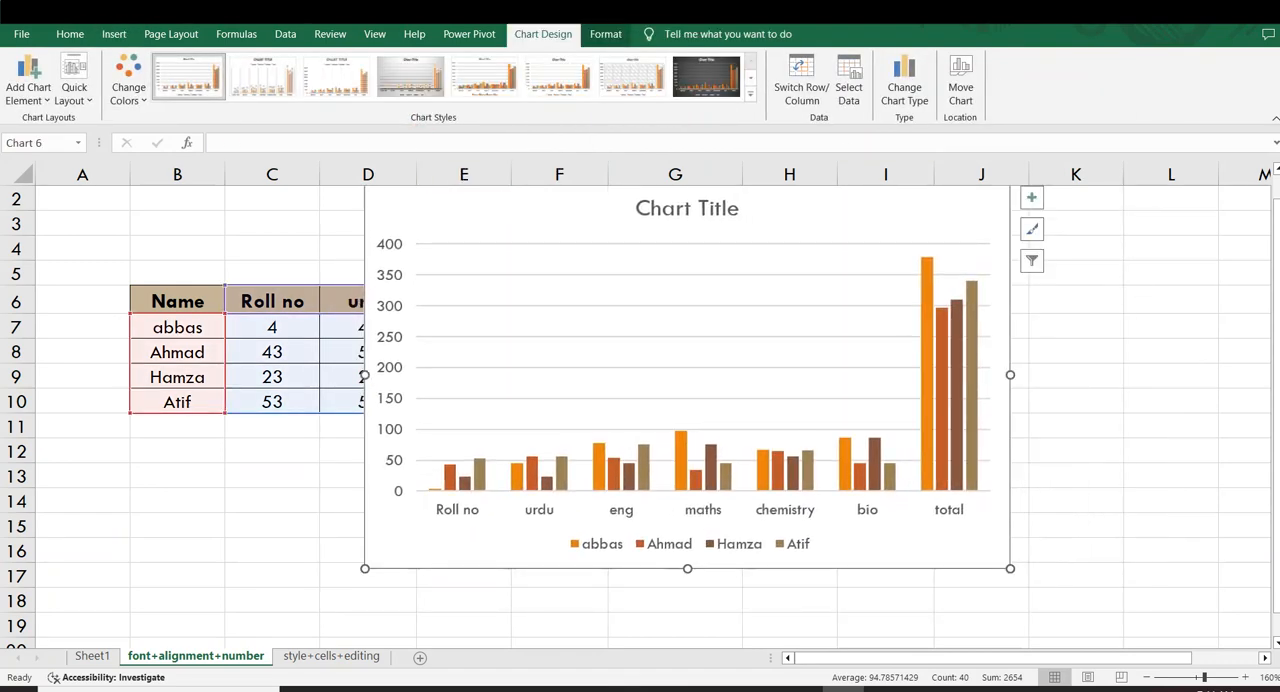
Apply the Slice theme to the workbook, and shift the chart to uncover the table's urdu column
{"action": "left_click", "coordinate": [153, 38]}
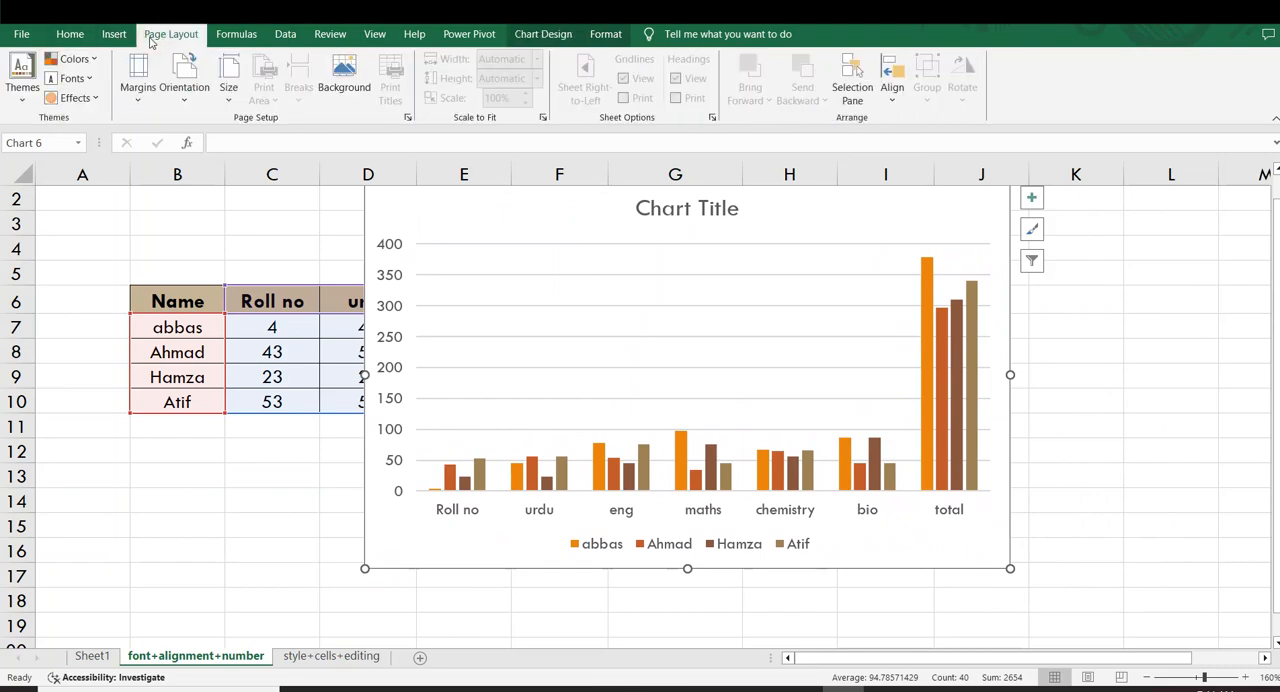
{"action": "left_click", "coordinate": [18, 70]}
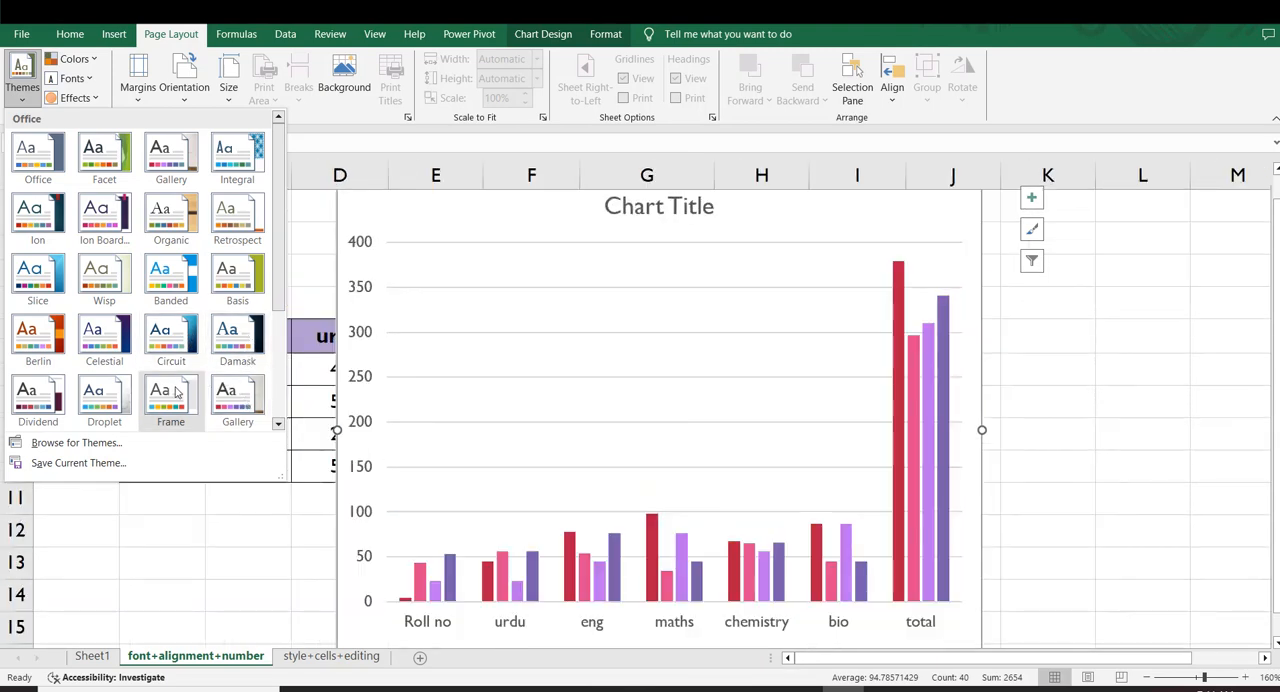
{"action": "left_click", "coordinate": [44, 286]}
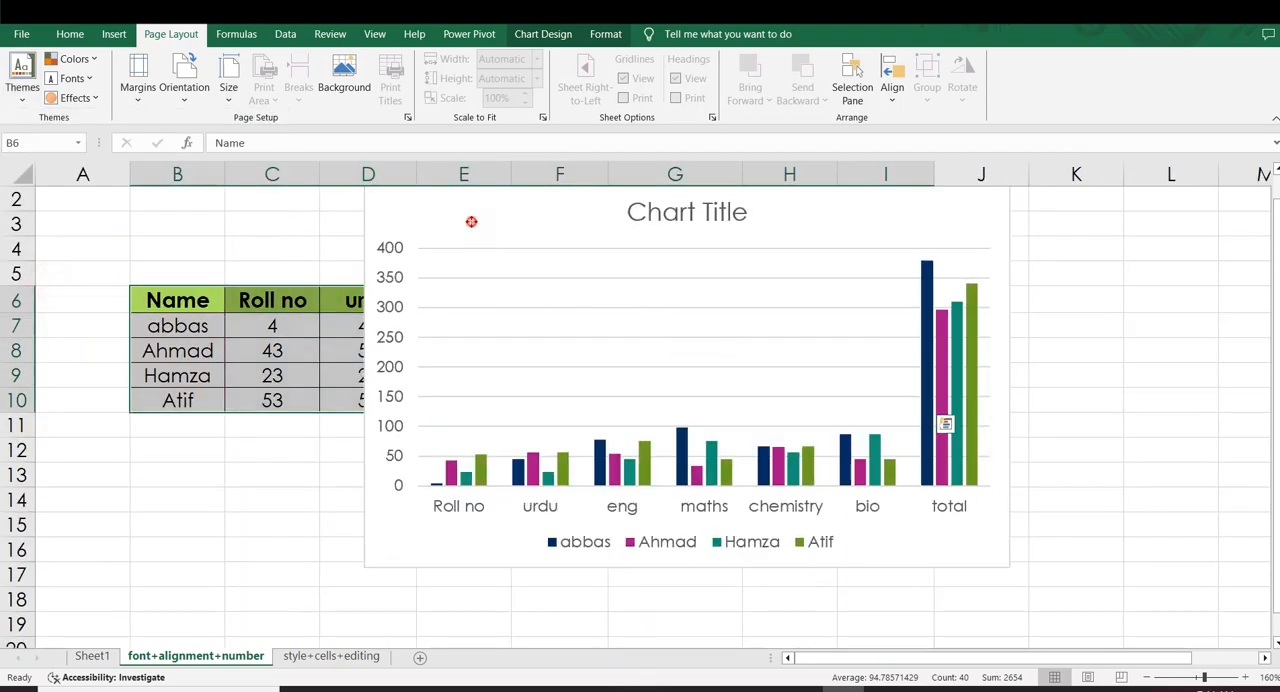
{"action": "left_click_drag", "start_coordinate": [471, 221], "coordinate": [593, 241]}
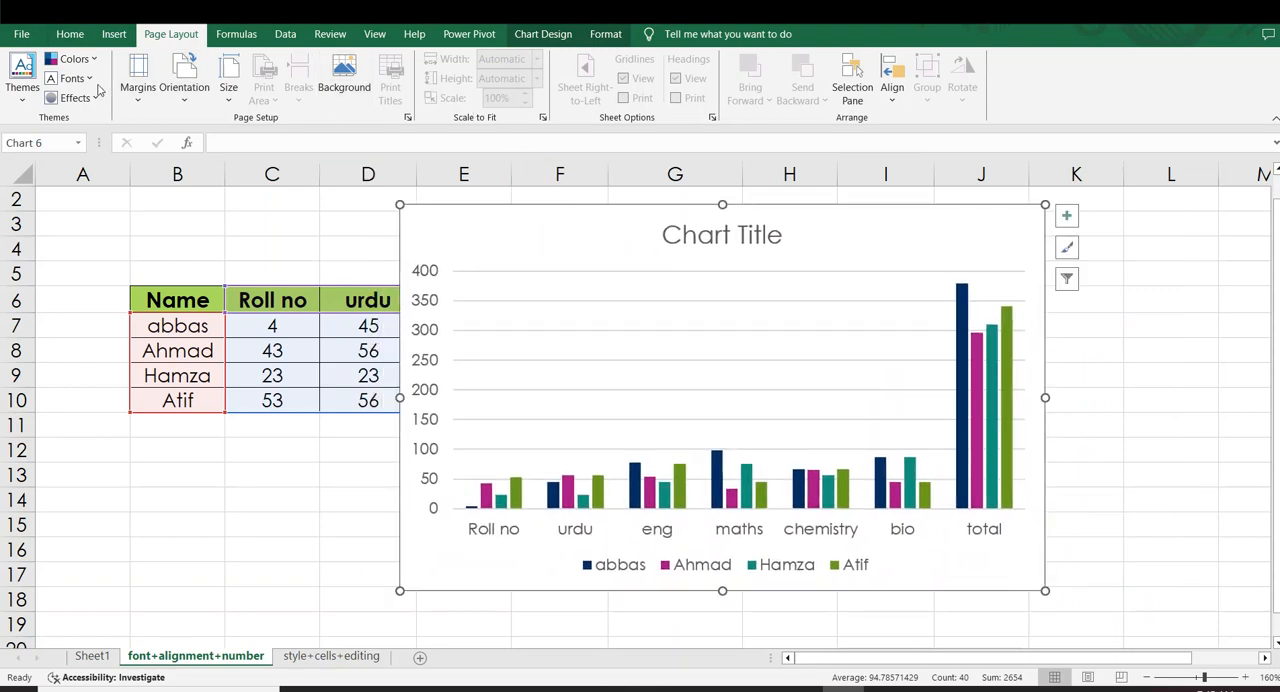
Look through the theme color sets and theme fonts with the chart selected, keeping the current ones
{"action": "left_click", "coordinate": [73, 58]}
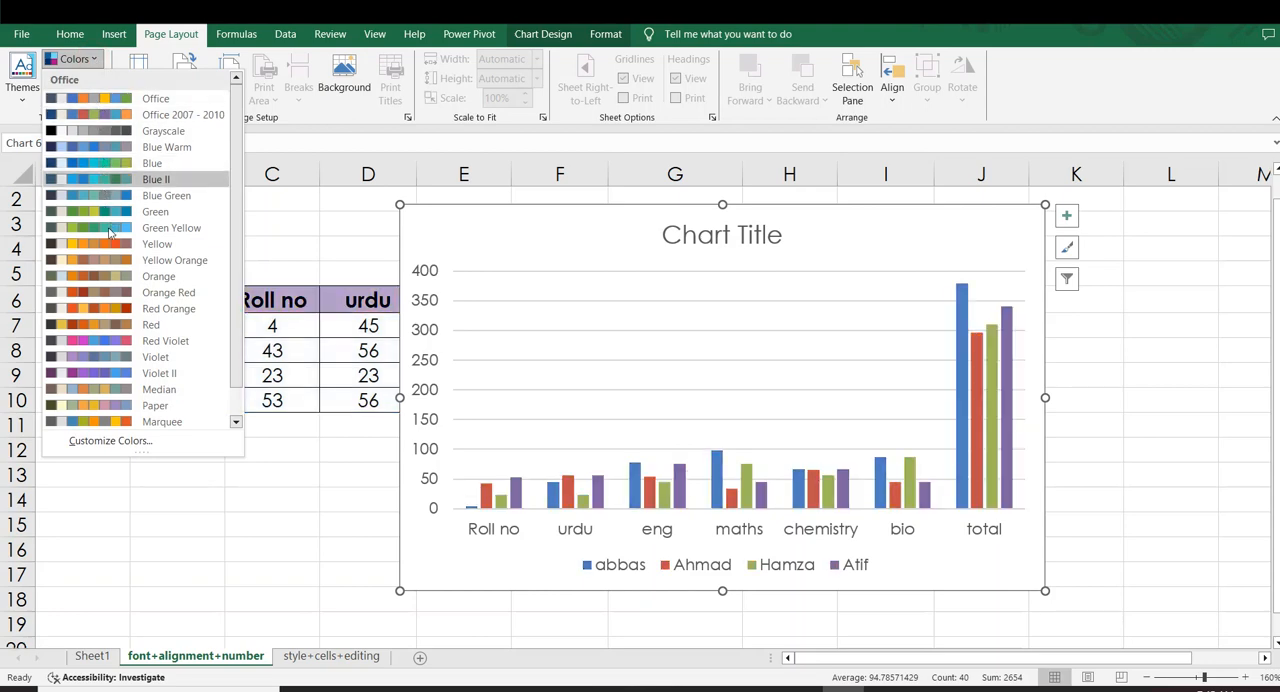
{"action": "left_click", "coordinate": [141, 403]}
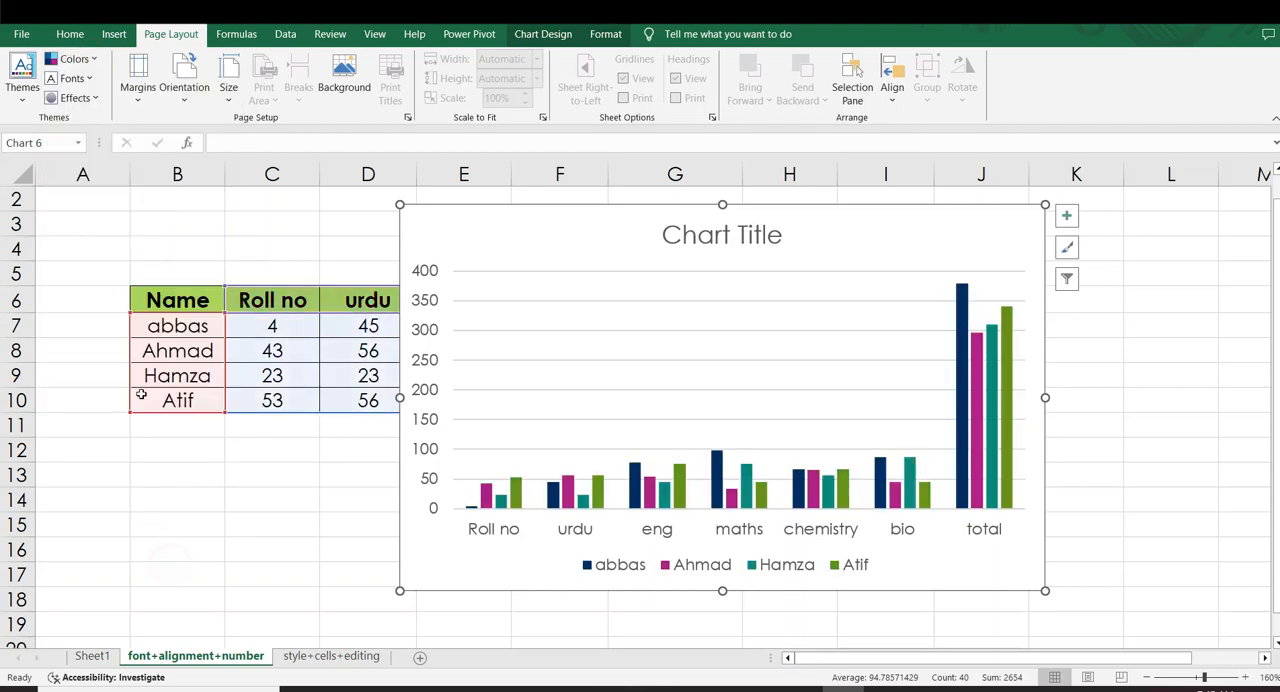
{"action": "left_click", "coordinate": [89, 80]}
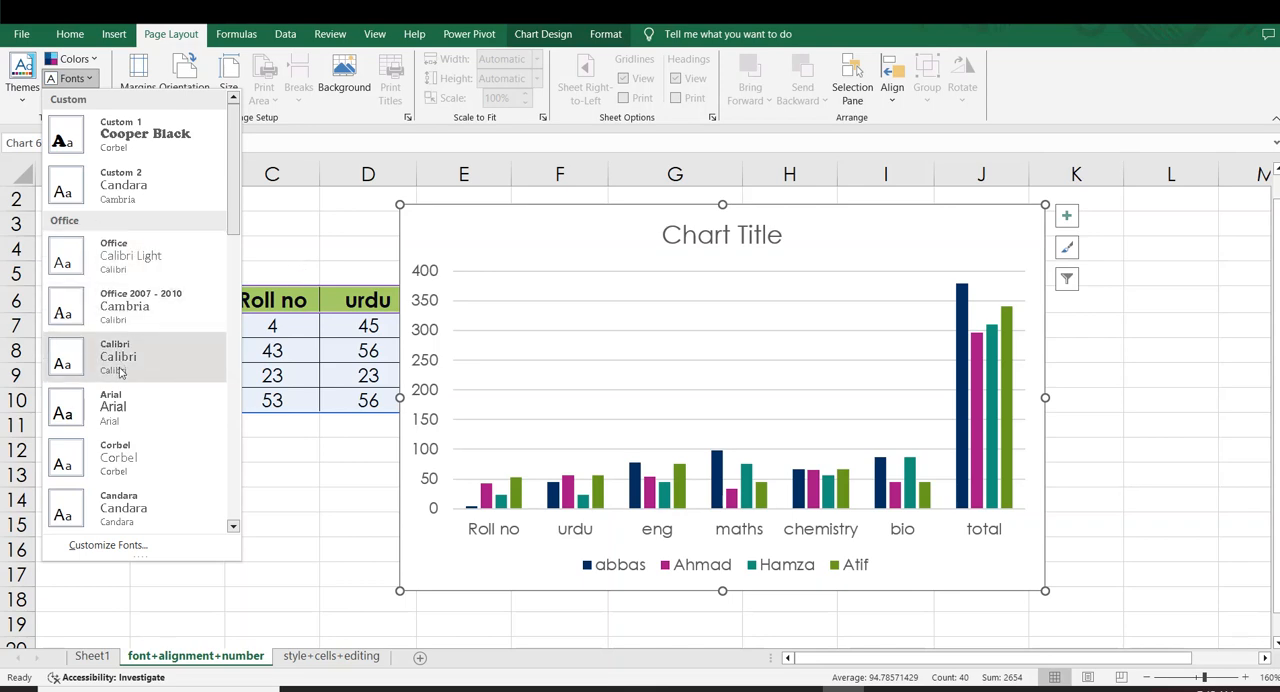
{"action": "left_click", "coordinate": [84, 62]}
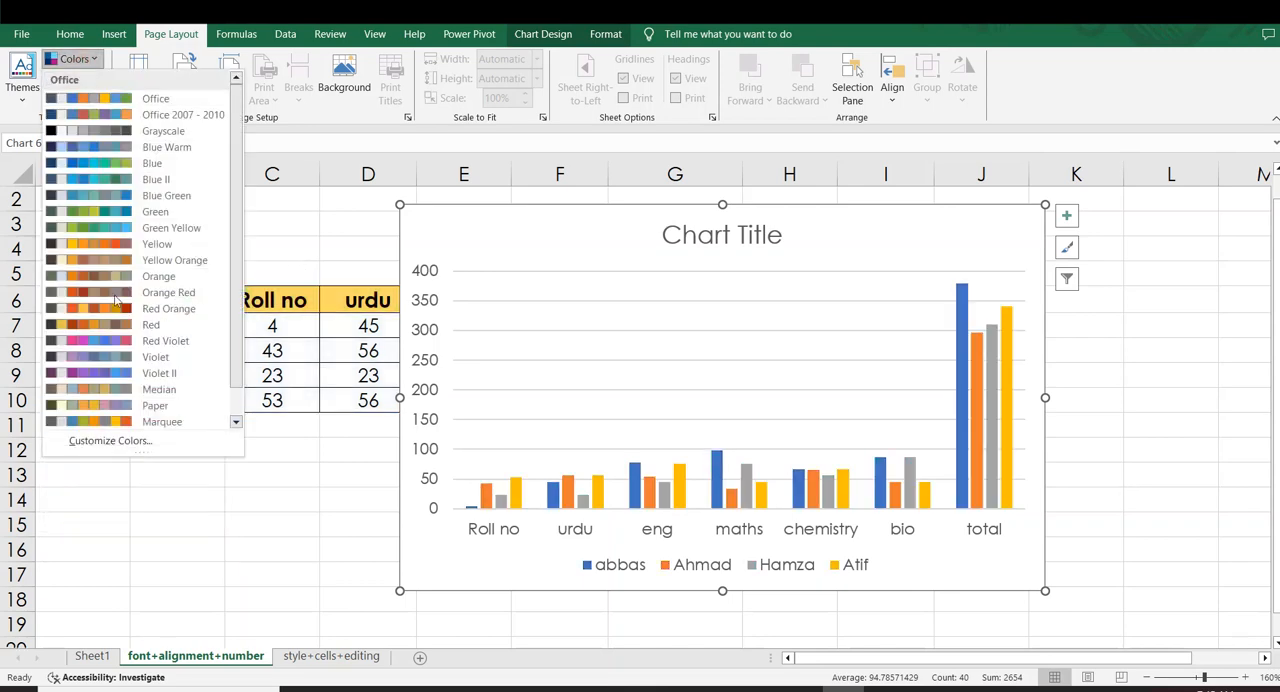
{"action": "left_click", "coordinate": [305, 238]}
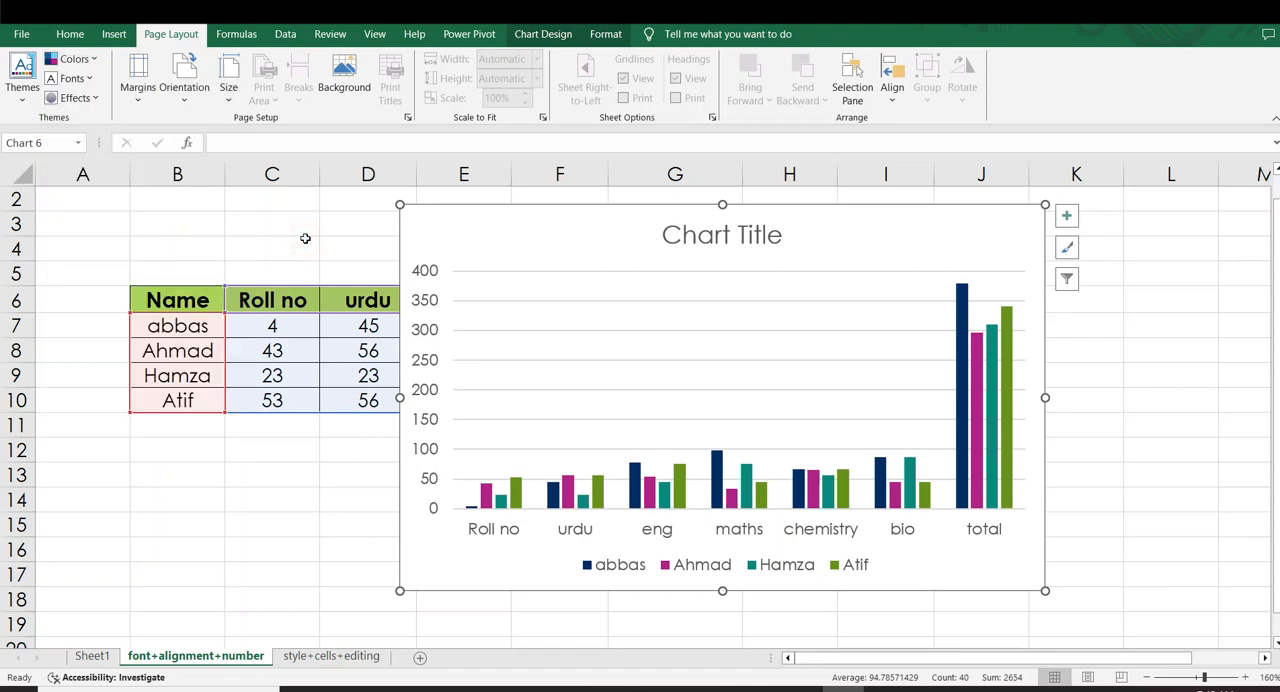
Apply the Milk Glass theme effect with the chart selected
{"action": "left_click", "coordinate": [75, 97]}
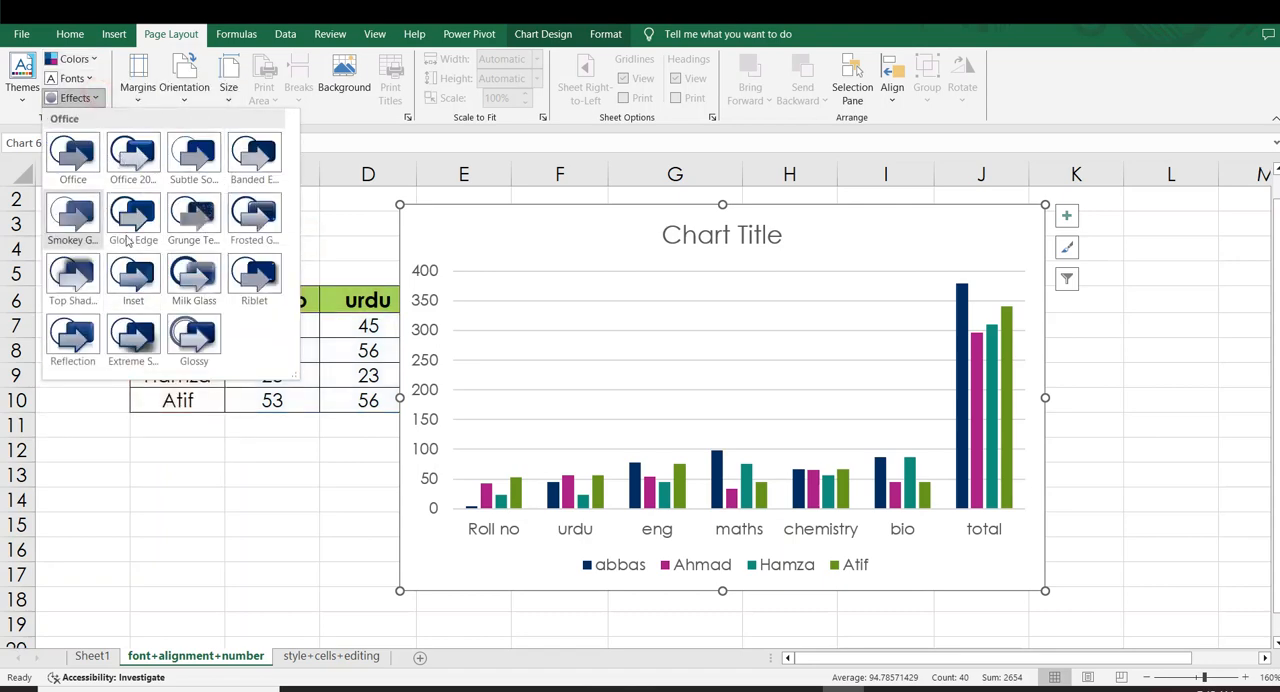
{"action": "left_click", "coordinate": [184, 278]}
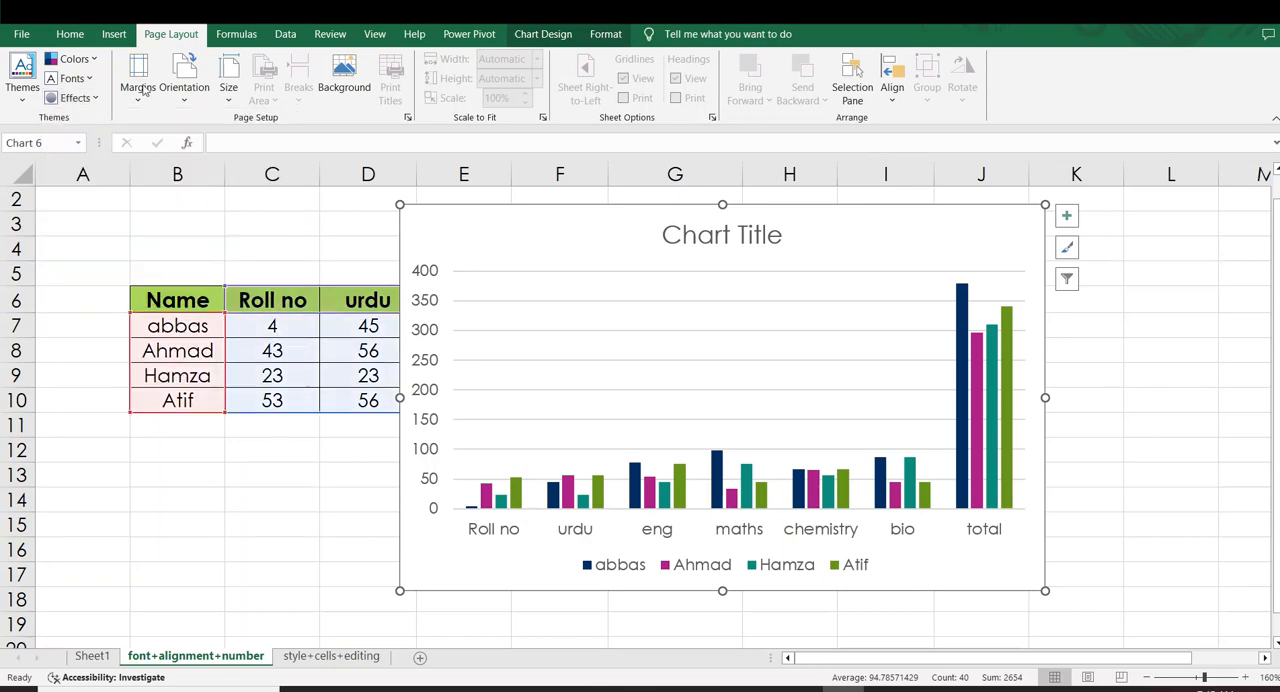
Draw a rectangle about 2.03" wide and 0.44" high below the marks table in rows 12–14, and apply the green preset shape style
{"action": "left_click", "coordinate": [114, 34]}
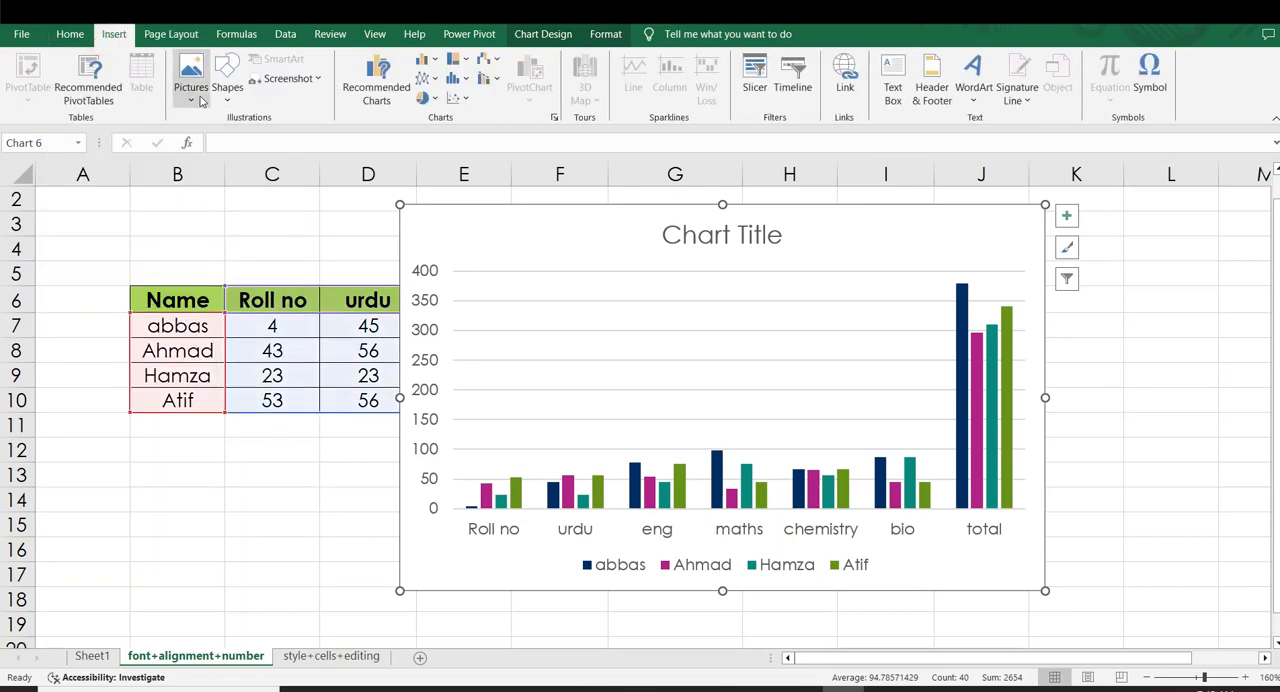
{"action": "left_click", "coordinate": [227, 78]}
{"action": "left_click", "coordinate": [268, 139]}
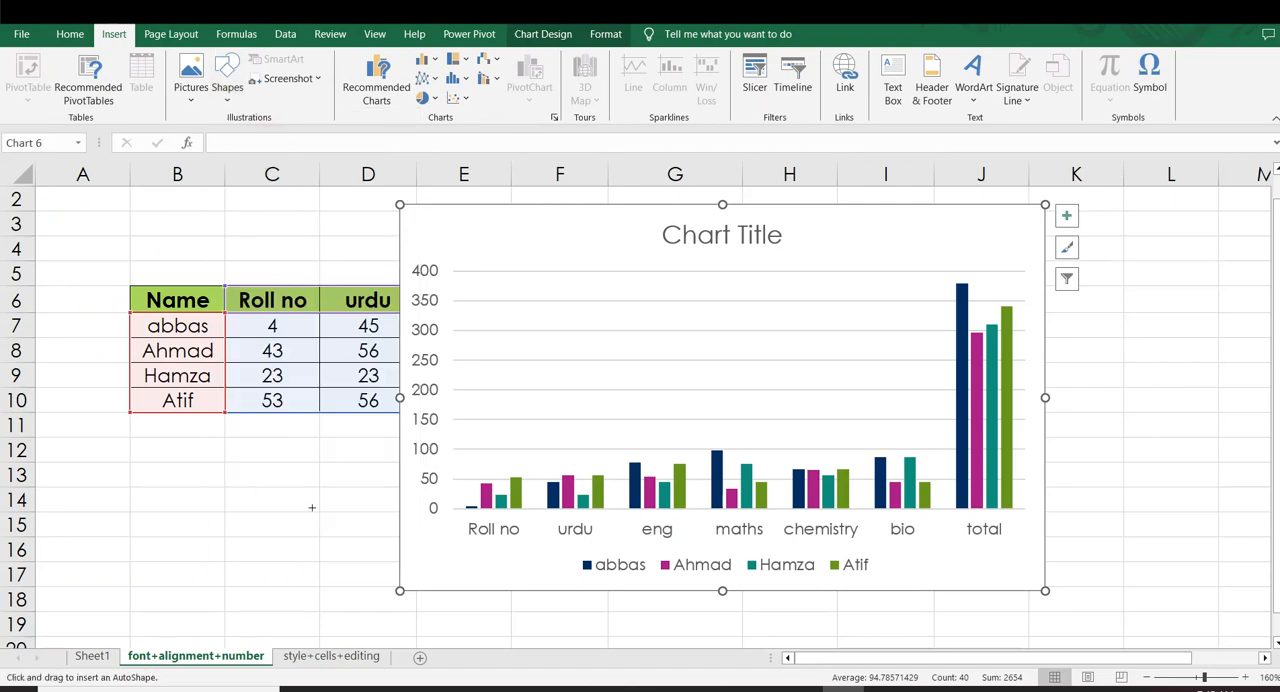
{"action": "left_click_drag", "start_coordinate": [129, 452], "coordinate": [389, 509]}
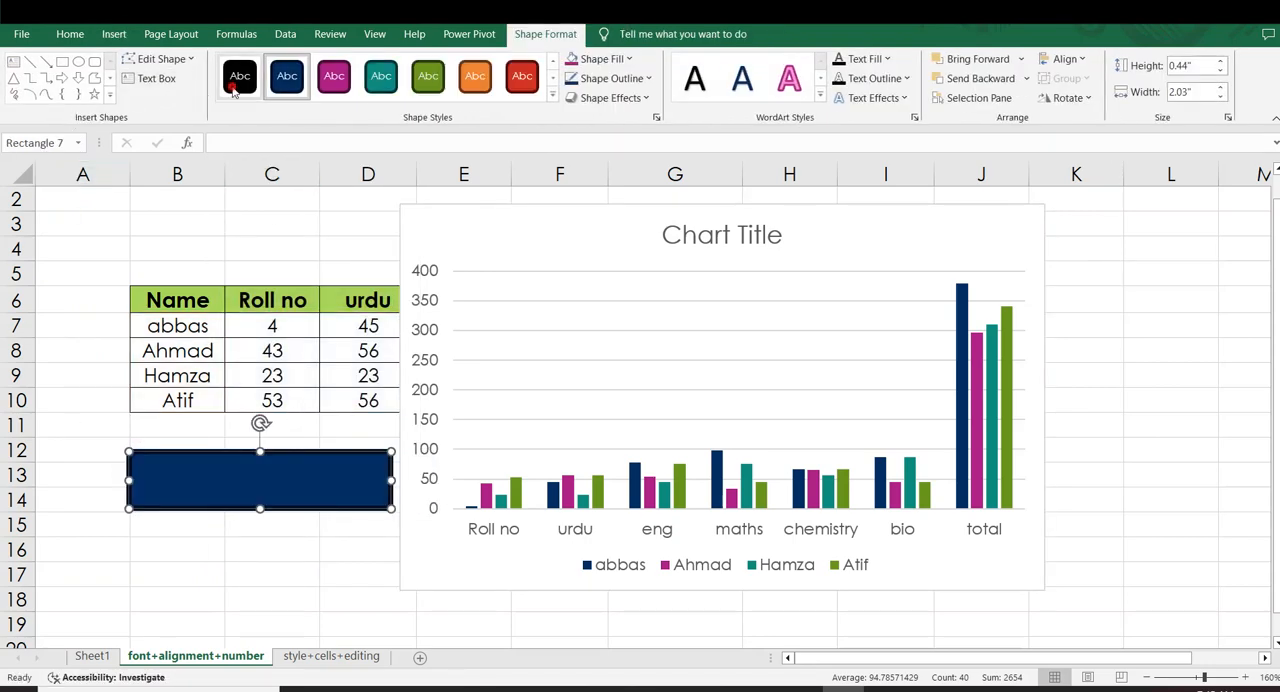
{"action": "left_click", "coordinate": [428, 76]}
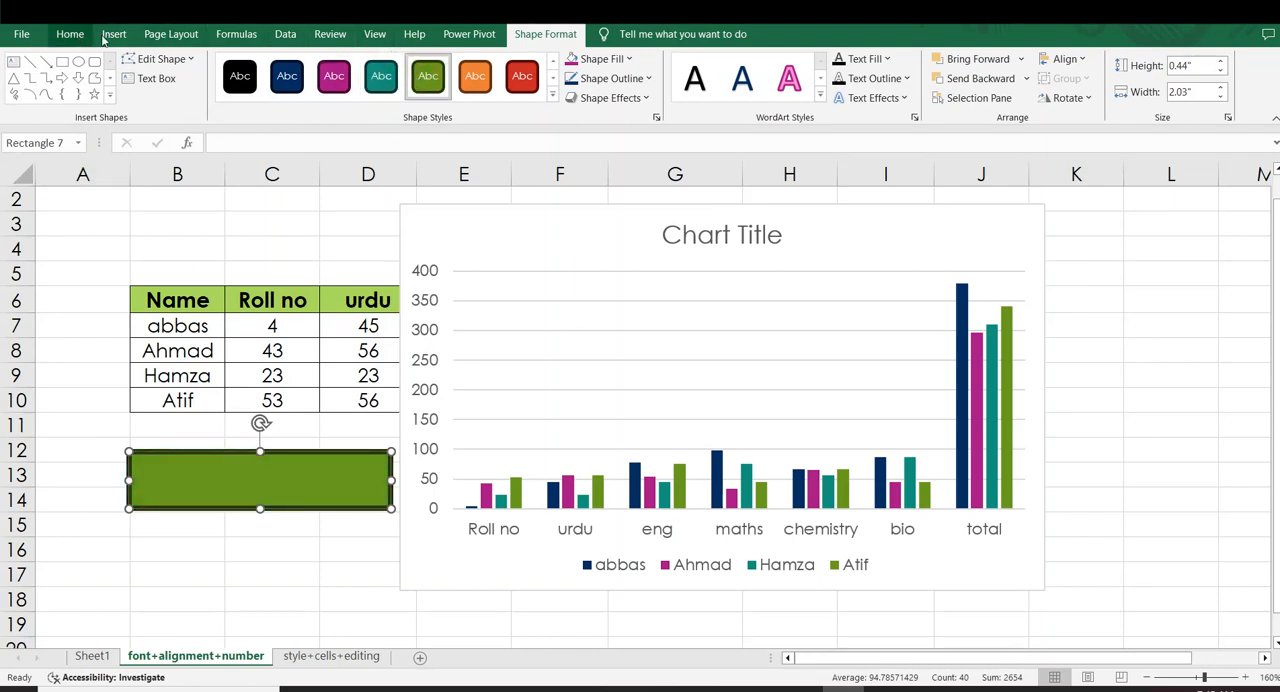
Apply the Riblet theme effect with the rectangle selected, and move the column chart down to row 5 and slightly left
{"action": "left_click", "coordinate": [171, 34]}
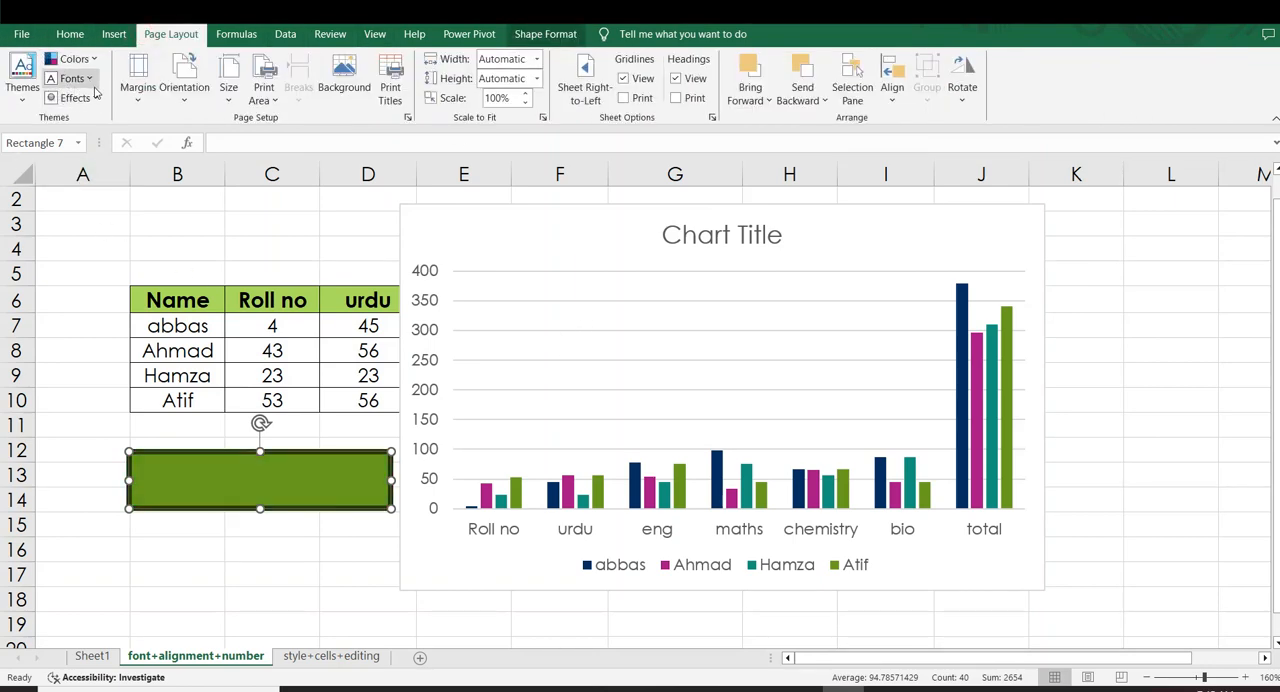
{"action": "left_click", "coordinate": [94, 96]}
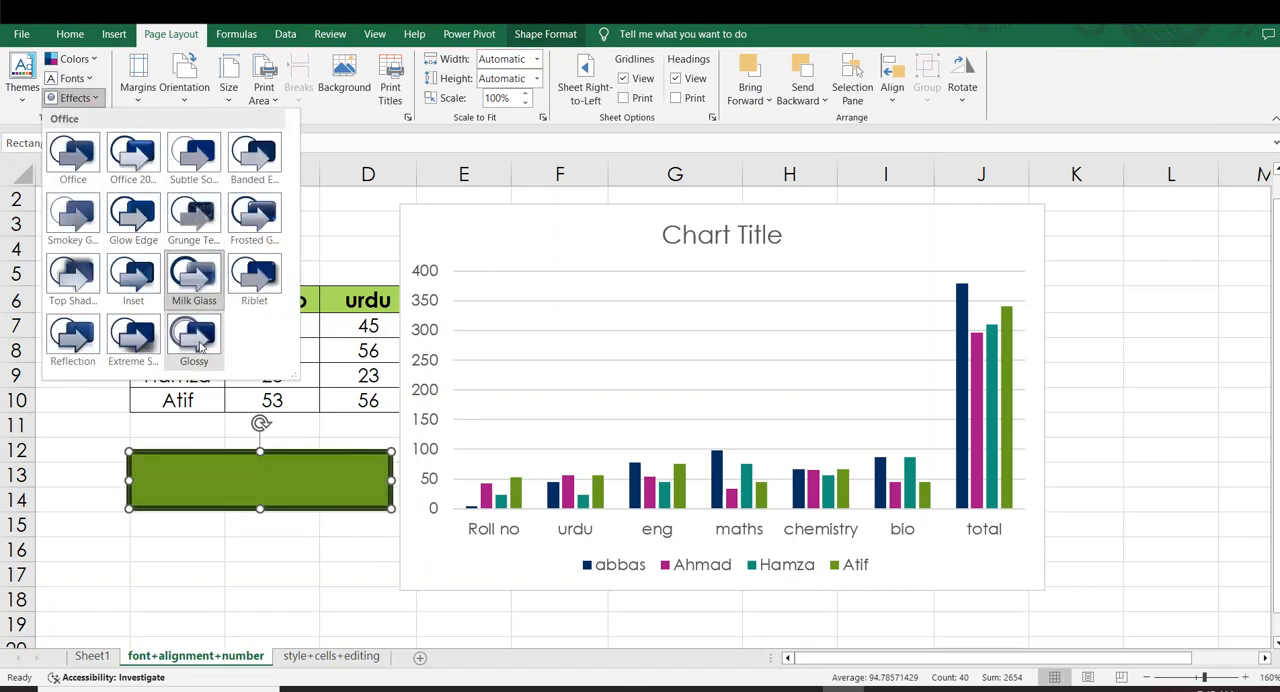
{"action": "left_click", "coordinate": [247, 279]}
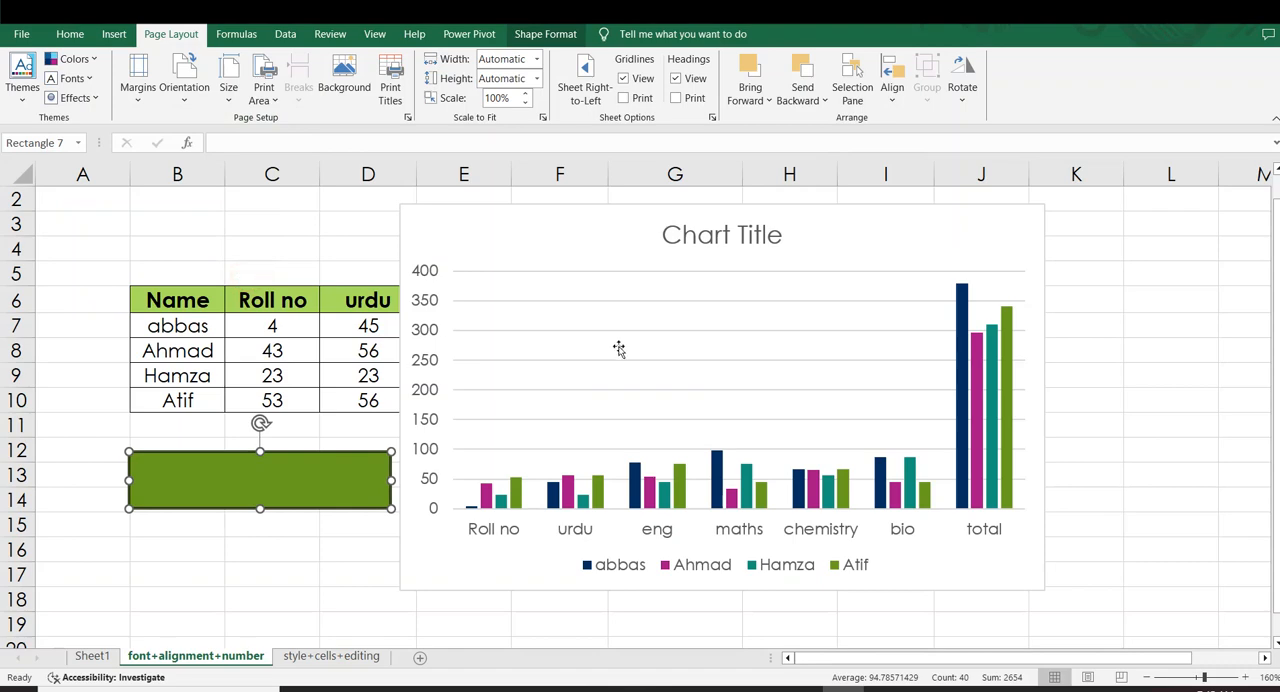
{"action": "left_click", "coordinate": [652, 353]}
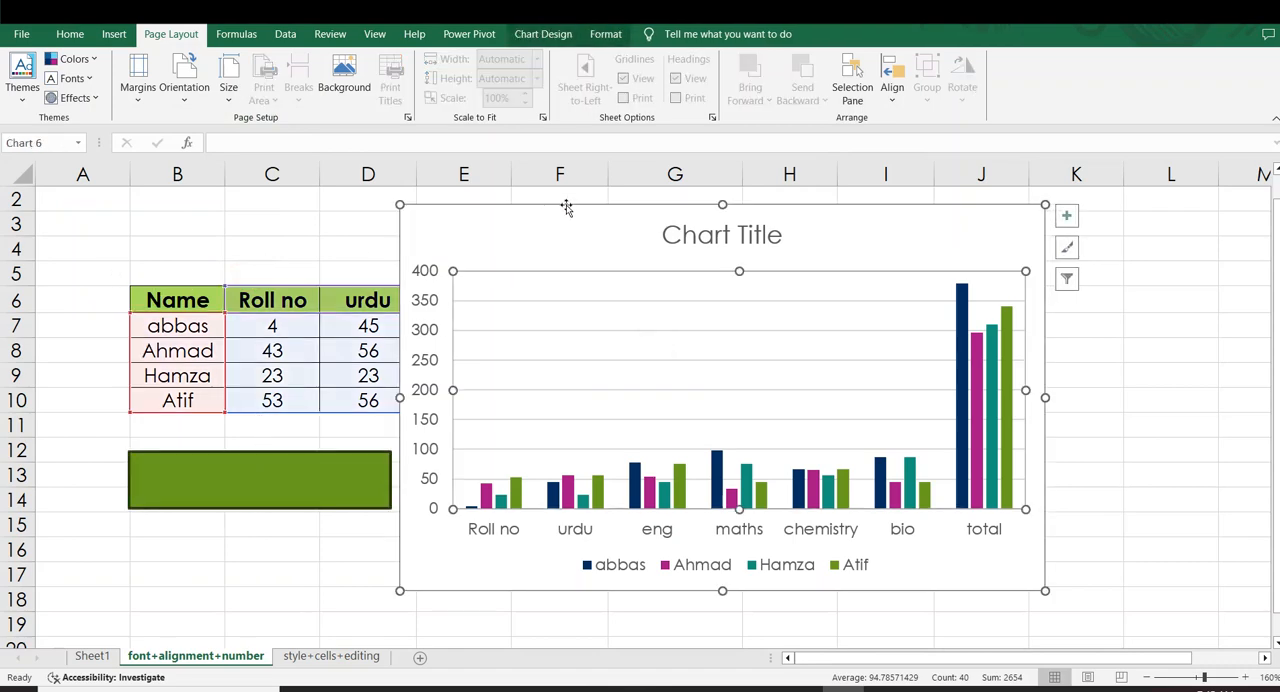
{"action": "left_click_drag", "start_coordinate": [566, 207], "coordinate": [544, 264]}
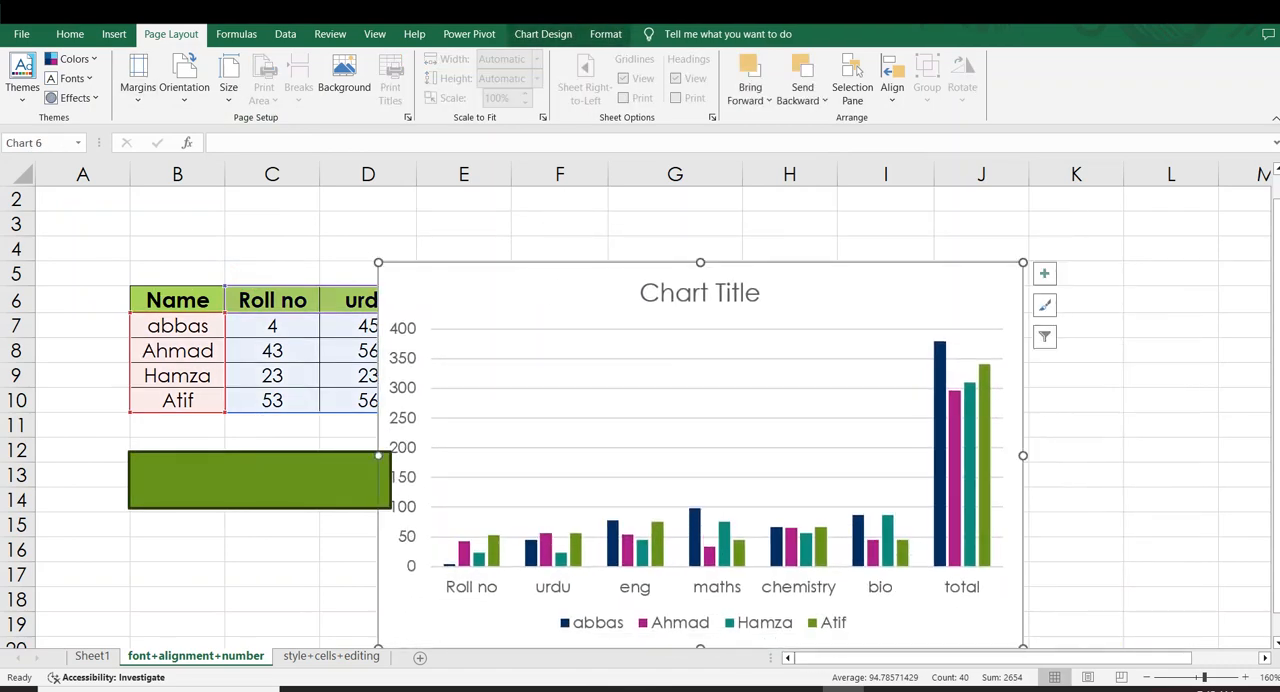